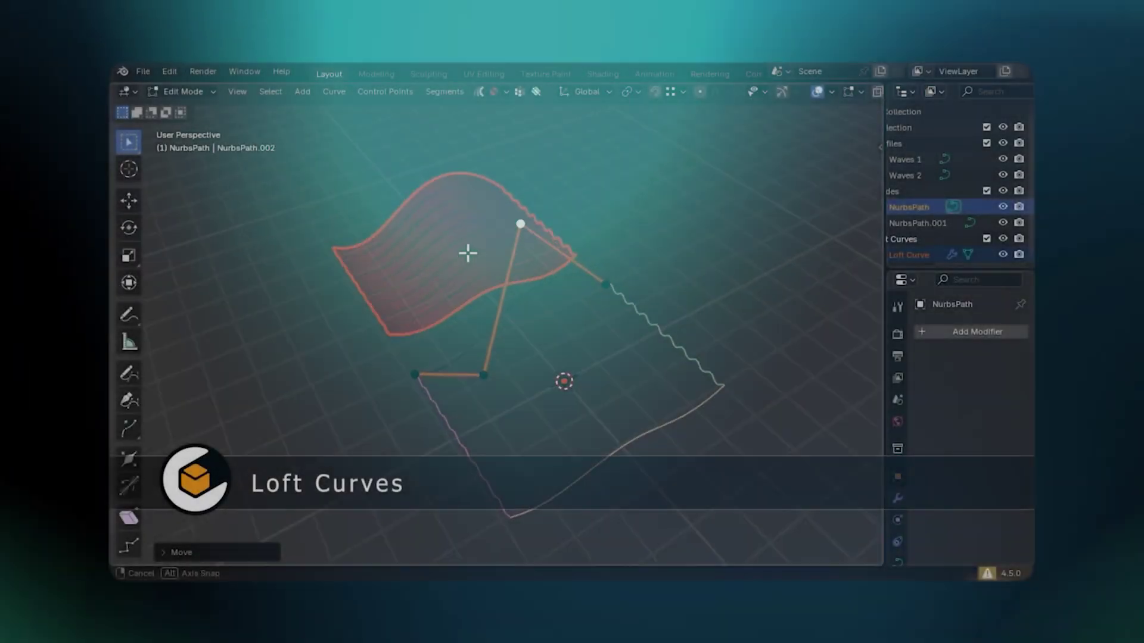
Move a curve control point vertically, constrained to the Z axis.
key("g")
key("z")
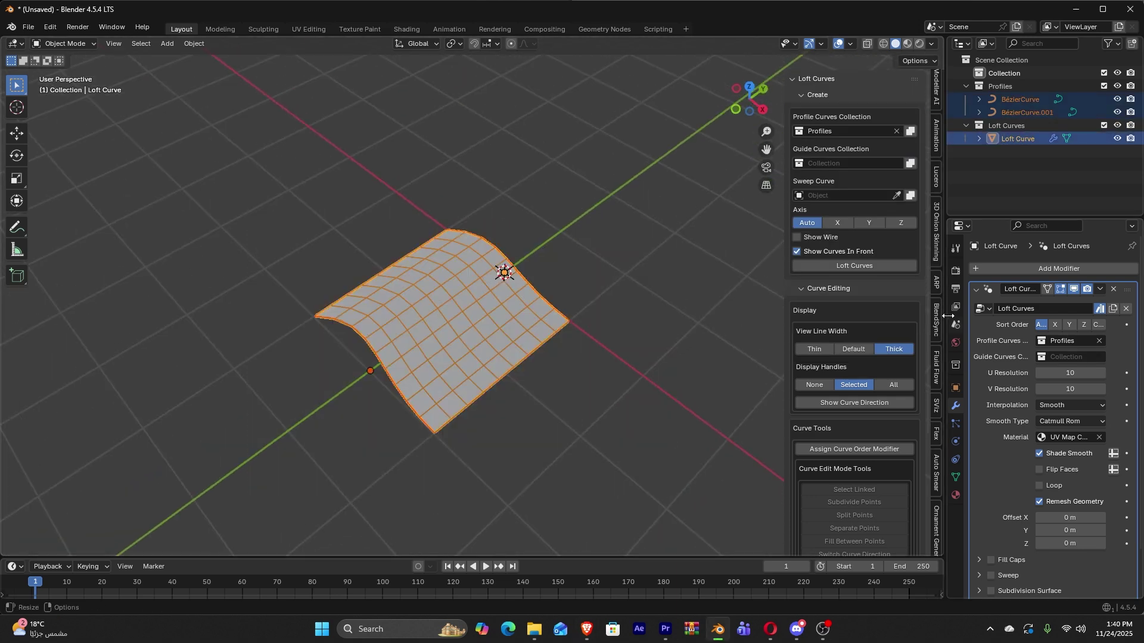
Widen the Properties editor and set the Loft Curves Offset Y to 3.29 m.
left_click_drag(948, 314, 907, 314)
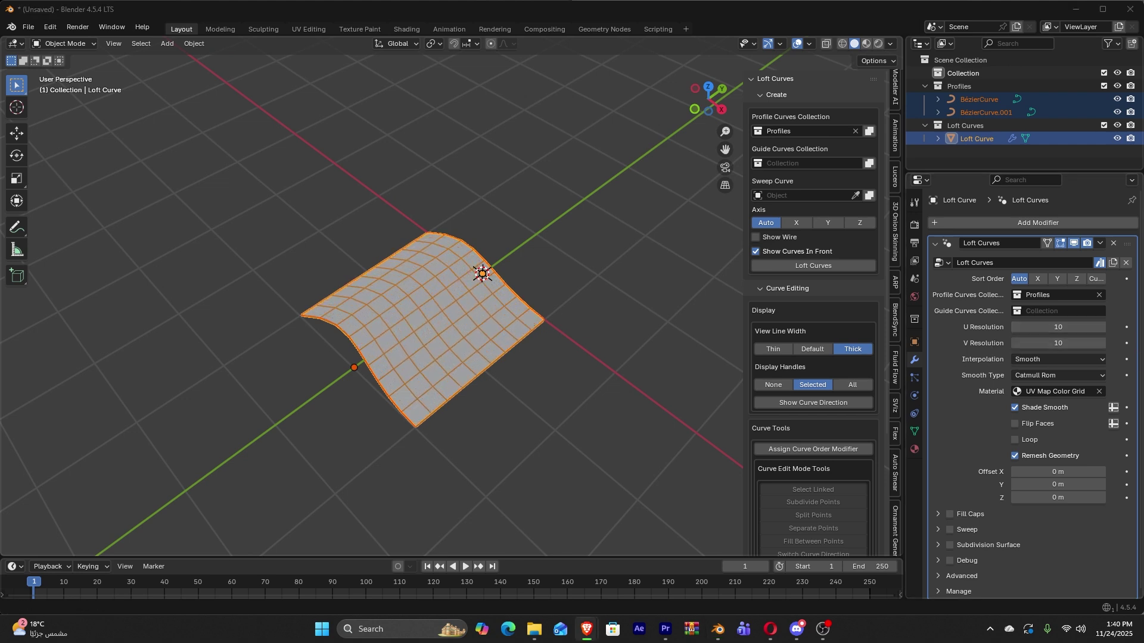
left_click_drag(1058, 483, 1099, 483)
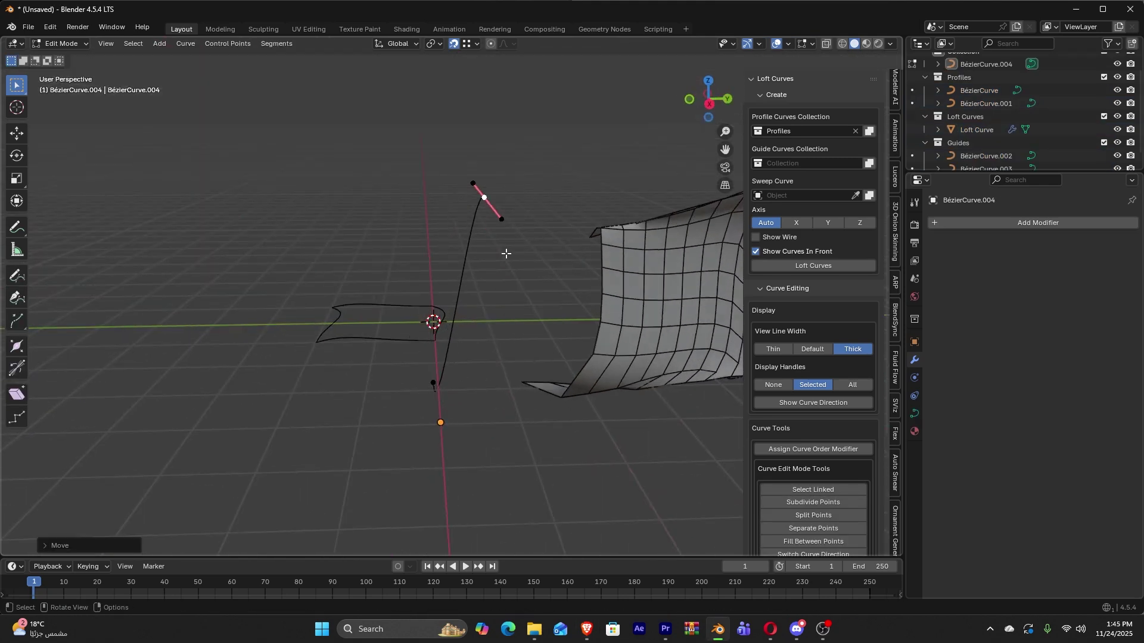
Pull the first curve's handles up-left to bend the loft surface.
middle_click_drag(506, 254, 608, 214, "alt")
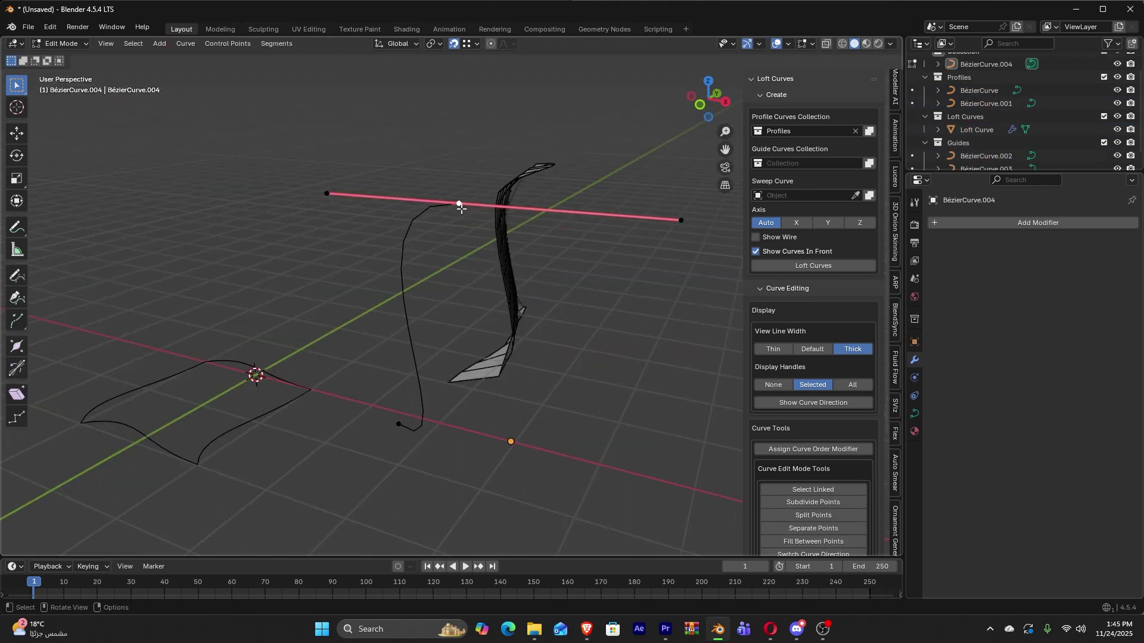
left_click(600, 204)
middle_click_drag(601, 210, 458, 458)
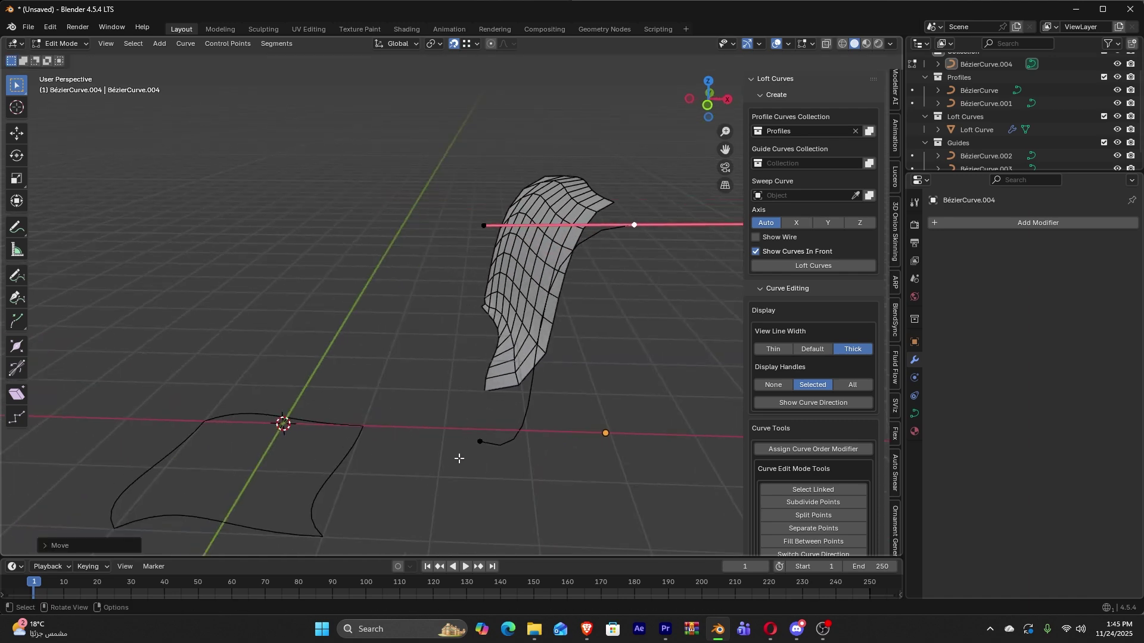
left_click_drag(459, 457, 240, 353)
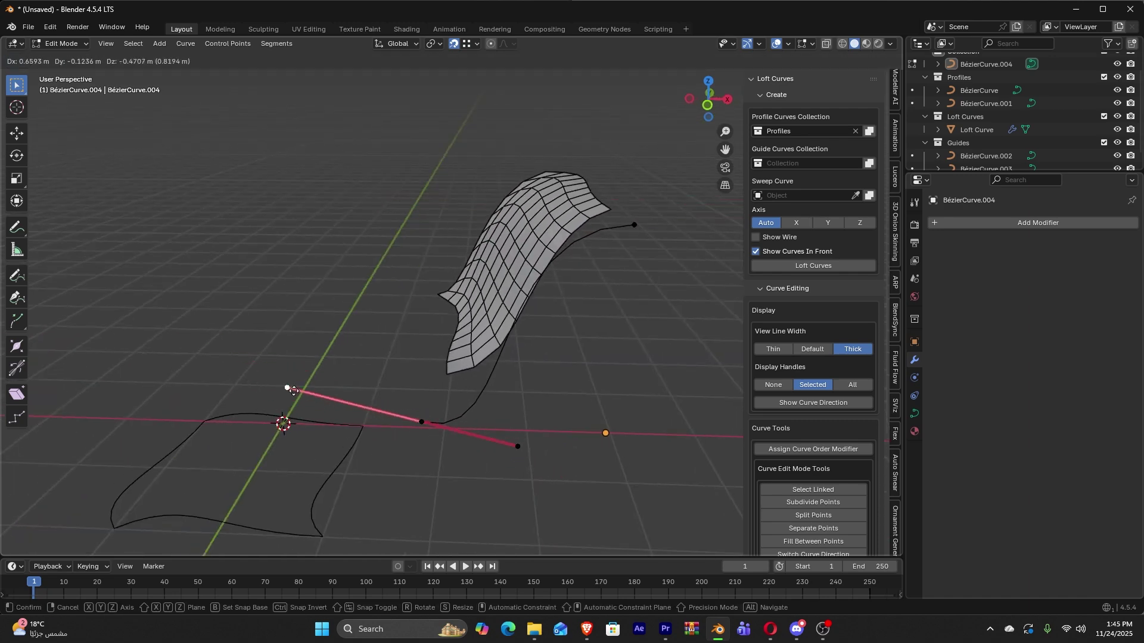
left_click_drag(292, 391, 271, 340)
left_click(514, 459)
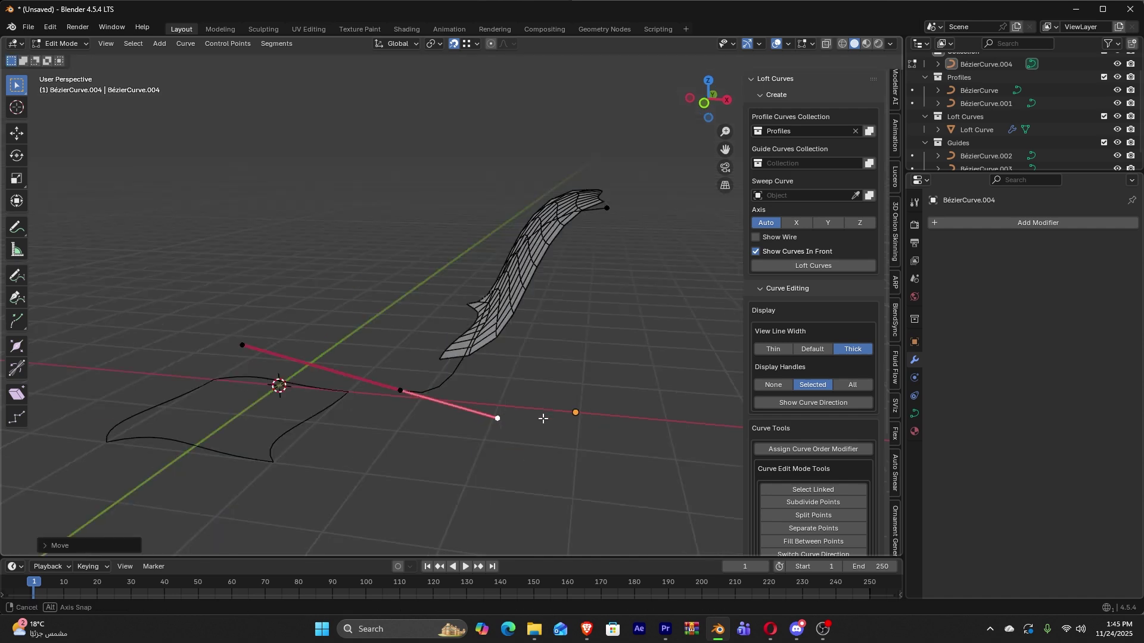
Select BézierCurve.003 and tilt its handles up-right to twist the loft.
middle_click_drag(536, 414, 415, 345)
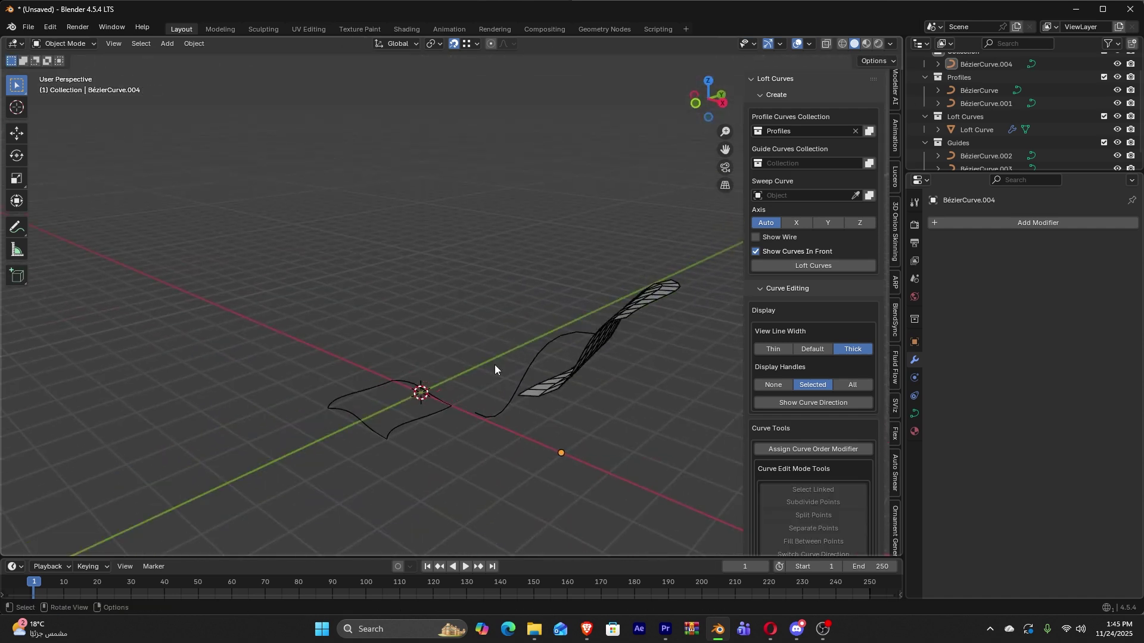
middle_click_drag(464, 402, 426, 428)
left_click(411, 404)
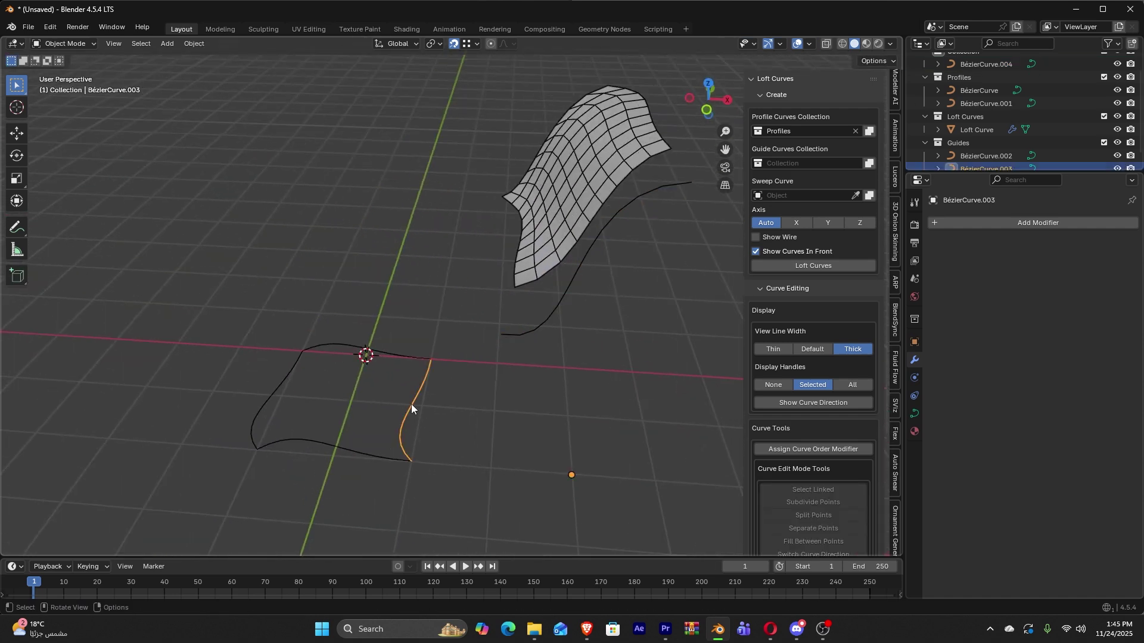
left_click_drag(427, 414, 450, 328)
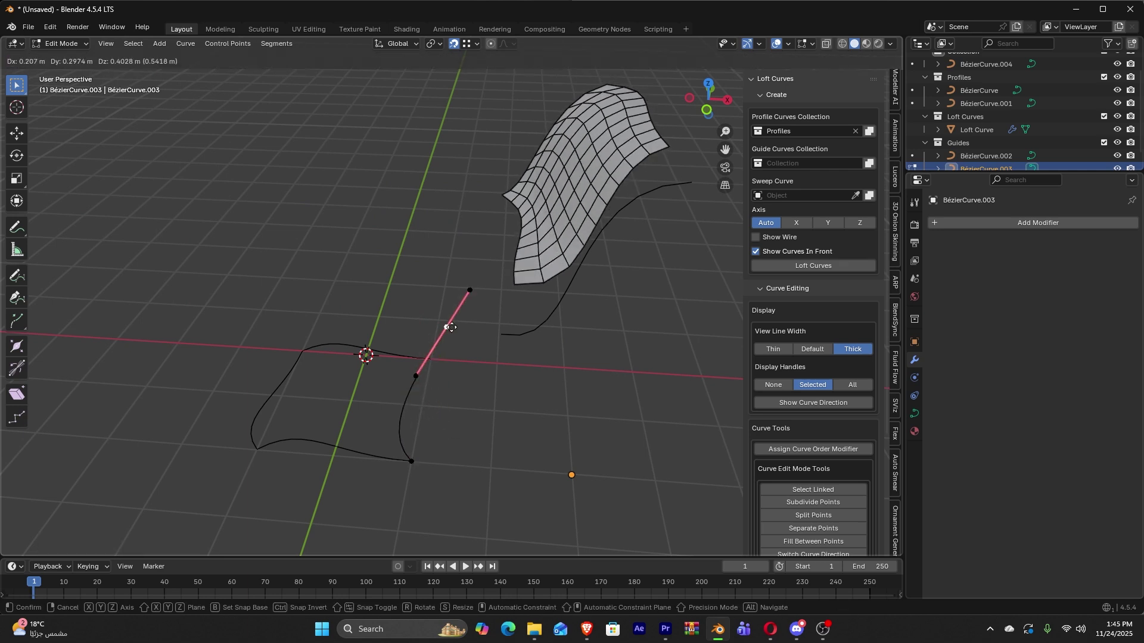
left_click_drag(412, 396, 417, 415)
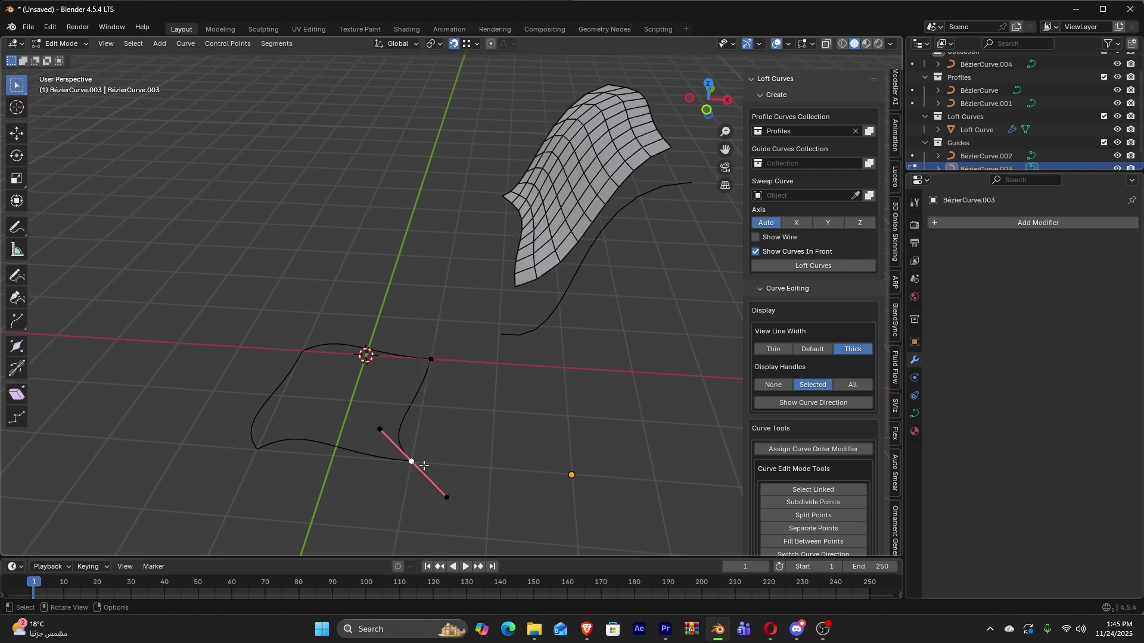
Shift a profile curve point right, swing its handle up-right, and reselect the loft surface.
left_click_drag(411, 460, 433, 464)
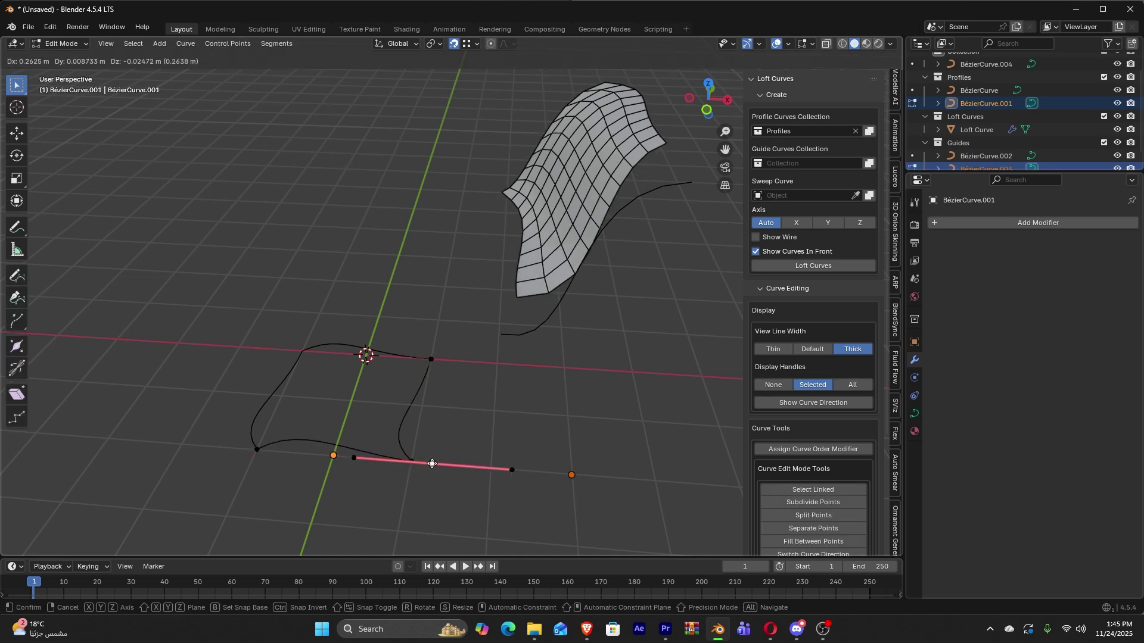
left_click_drag(361, 497, 433, 421)
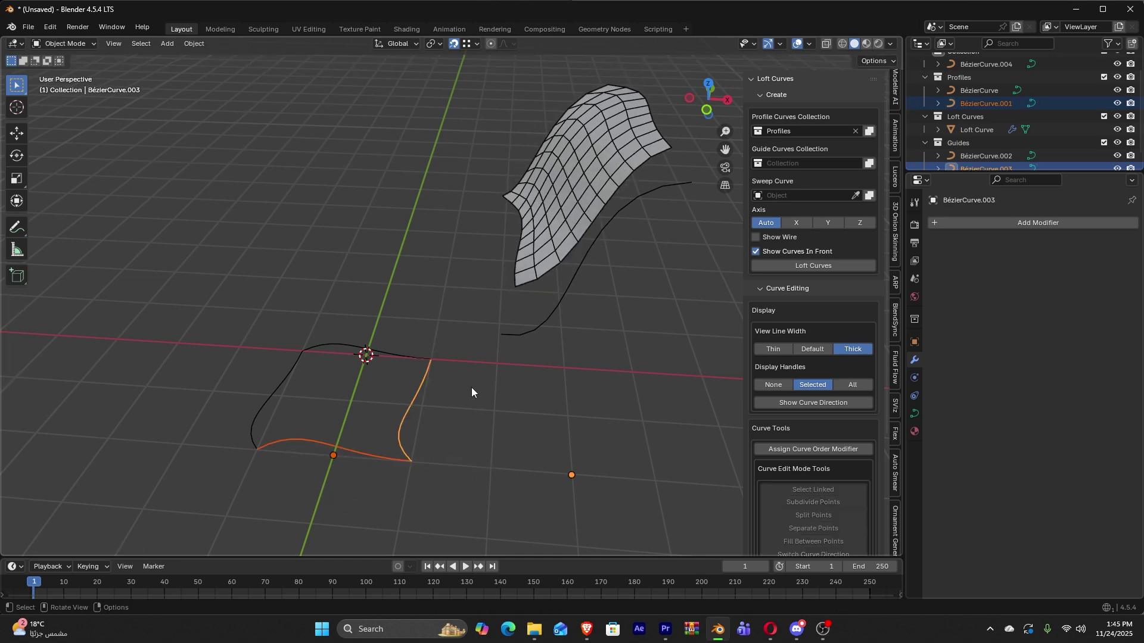
mouse_move(472, 391)
middle_mouse_down()
mouse_move(544, 378)
mouse_move(476, 492)
mouse_move(629, 438)
mouse_move(441, 416)
mouse_move(467, 404)
mouse_move(448, 452)
middle_mouse_up()
left_click(527, 329)
scroll(643, 445, "up", 5)
Box-select both profile curves and scale them down.
left_click_drag(455, 370, 149, 473)
key("s")
left_click(415, 480)
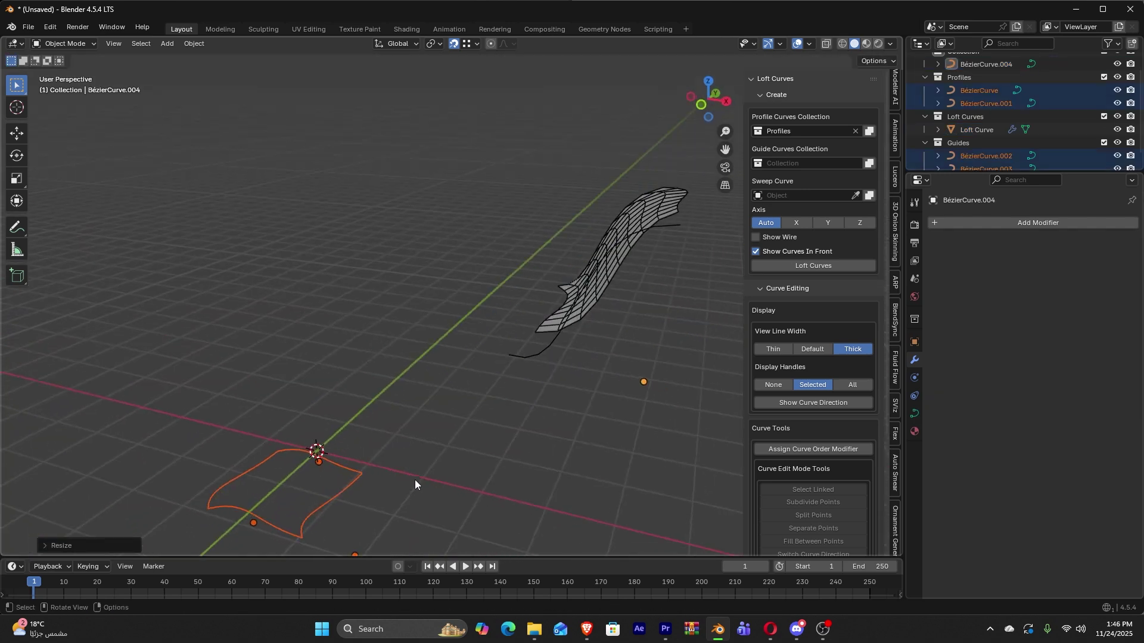
mouse_move(546, 397)
middle_mouse_down()
mouse_move(320, 396)
mouse_move(488, 406)
middle_mouse_up()
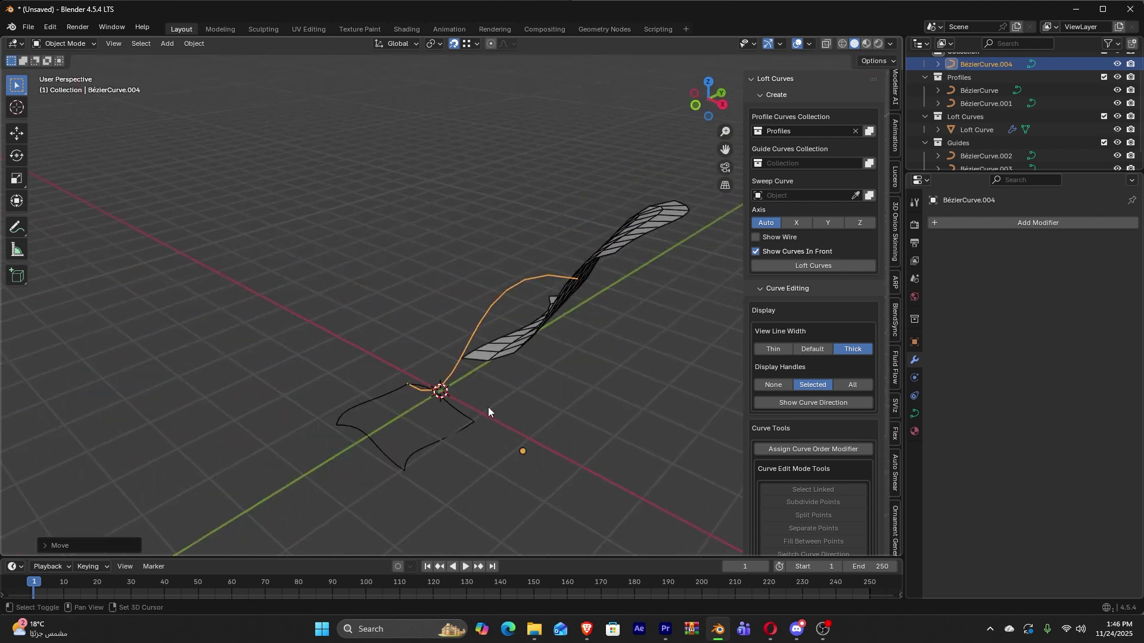
Move BézierCurve.004's handles and its top endpoint to reshape the loft.
key("g")
left_click(416, 328)
mouse_move(417, 328)
middle_mouse_down()
mouse_move(421, 372)
mouse_move(437, 346)
mouse_move(469, 381)
middle_mouse_up()
left_click(528, 323)
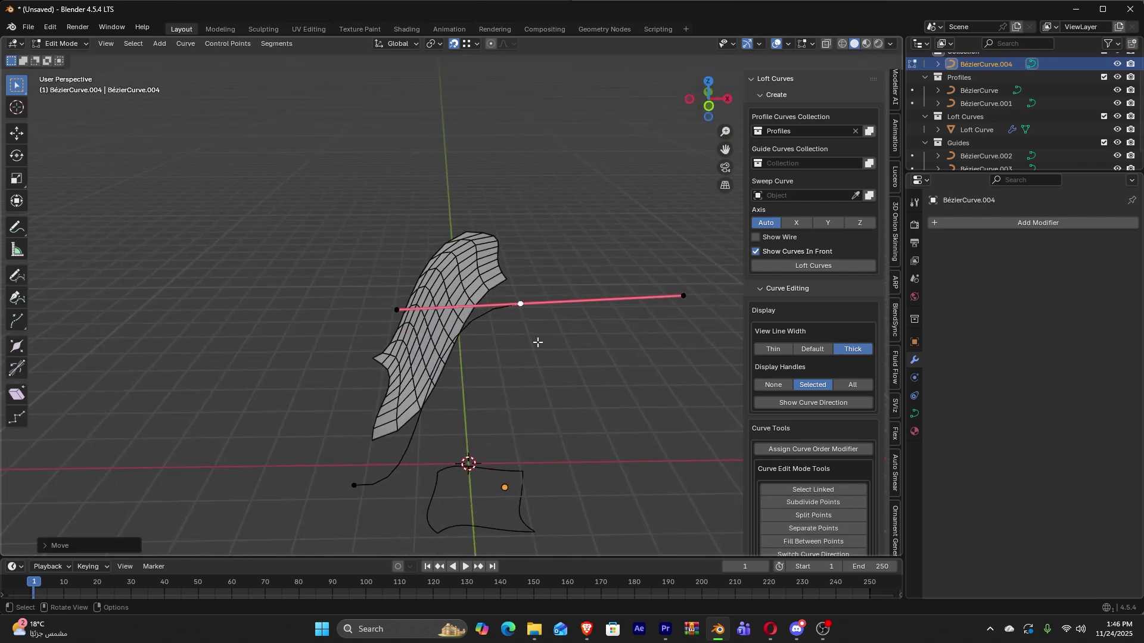
middle_click_drag(527, 324, 454, 288)
key("g")
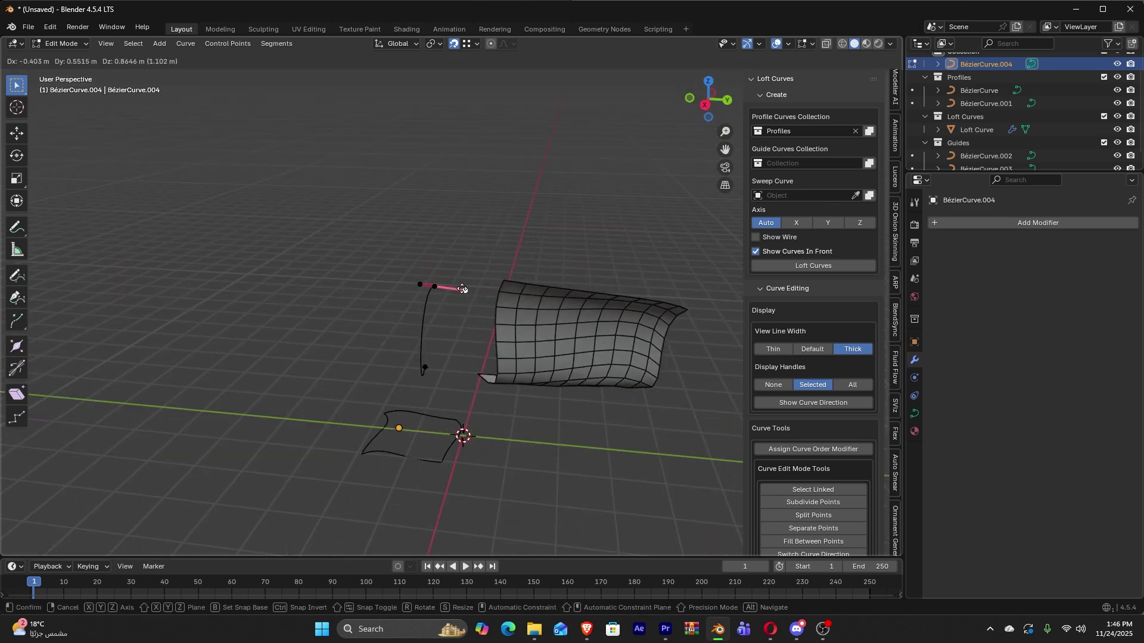
left_click(498, 246)
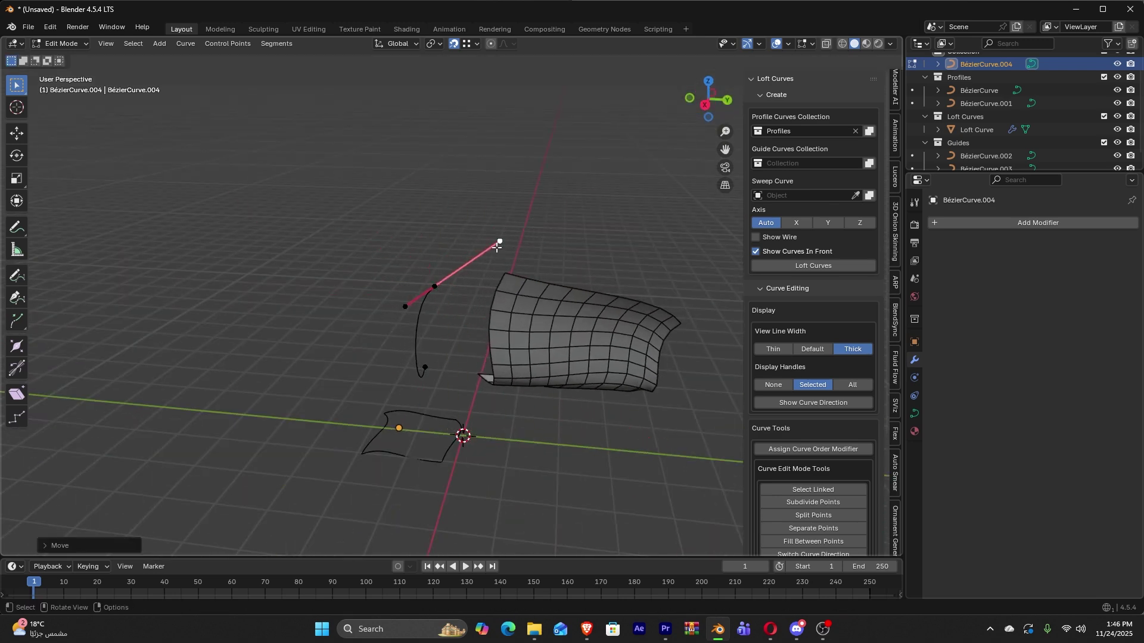
left_click(436, 282)
key("g")
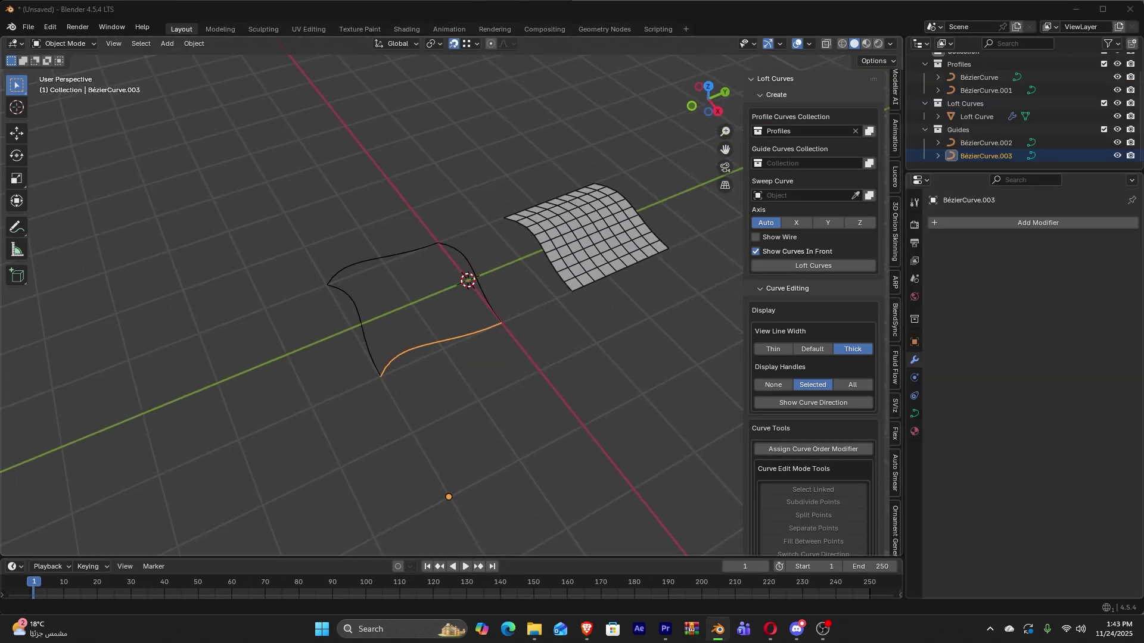
Select the guide curve BézierCurve.002 and move it.
left_click(536, 224)
mouse_move(536, 223)
middle_mouse_down()
mouse_move(497, 338)
mouse_move(379, 281)
mouse_move(626, 422)
mouse_move(1072, 230)
middle_mouse_up()
left_click(377, 280)
key("g")
Enable Sweep on Loft Curve with BézierCurve.004 as the sweep path.
left_click(975, 130)
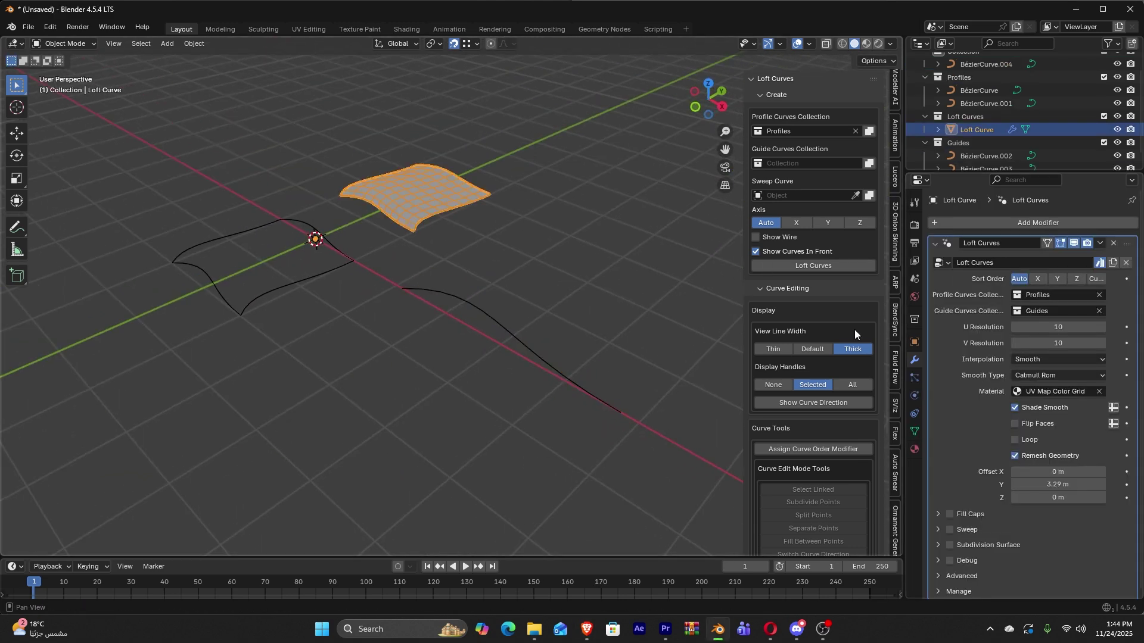
left_click(949, 530)
left_click(1050, 545)
left_click(1100, 545)
left_click(587, 373)
mouse_move(586, 377)
middle_mouse_down()
mouse_move(573, 401)
mouse_move(786, 383)
middle_mouse_up()
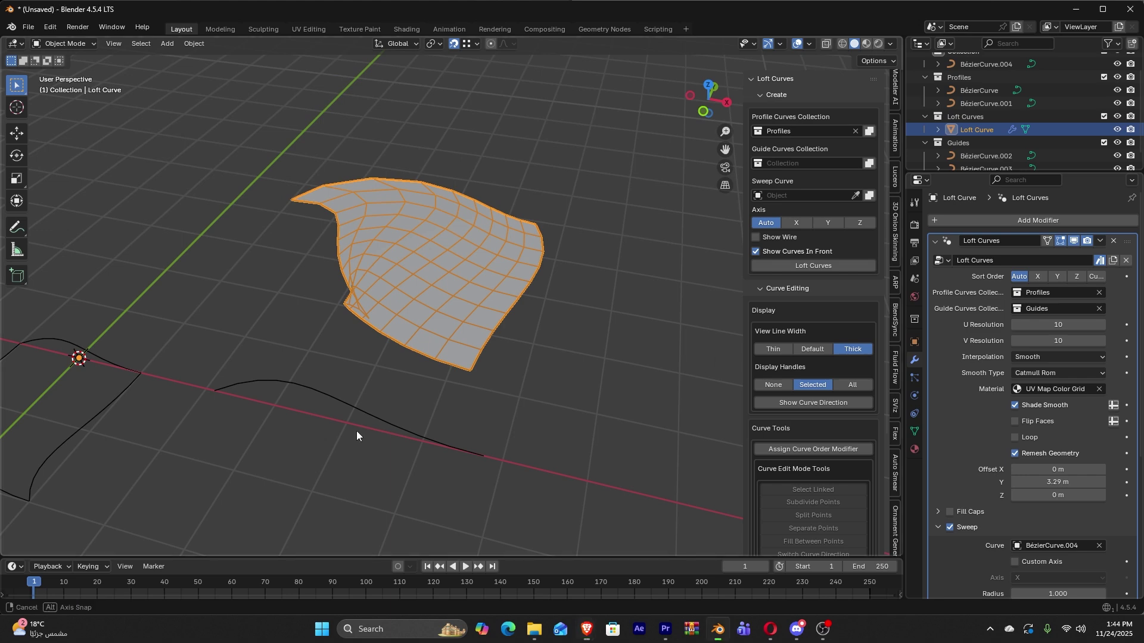
Swing a handle on BézierCurve.004 in Edit Mode to pinch the swept surface.
left_click(358, 411)
middle_click_drag(378, 421, 446, 417)
key("Tab")
left_click(275, 315)
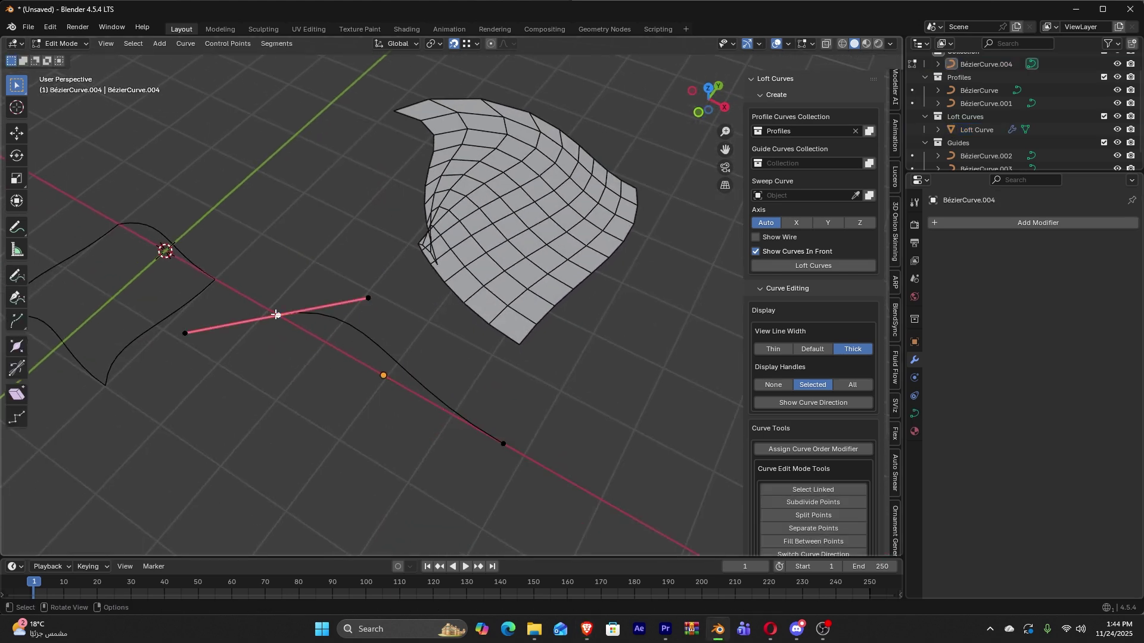
mouse_move(185, 332)
left_mouse_down()
mouse_move(148, 226)
mouse_move(389, 319)
left_mouse_up()
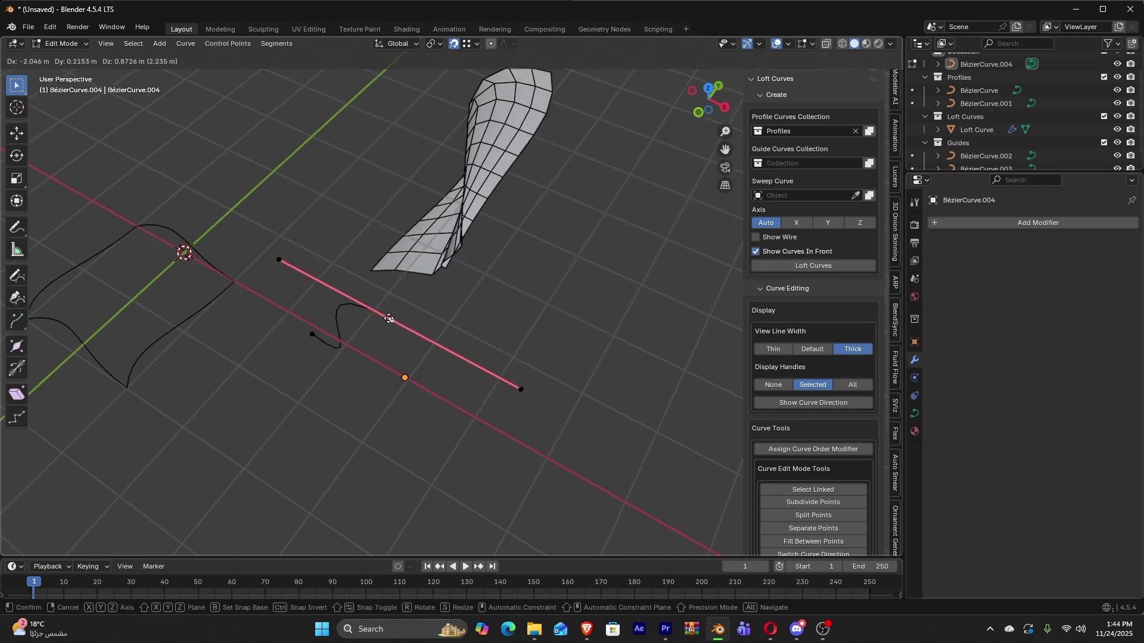
middle_click_drag(388, 319, 355, 301)
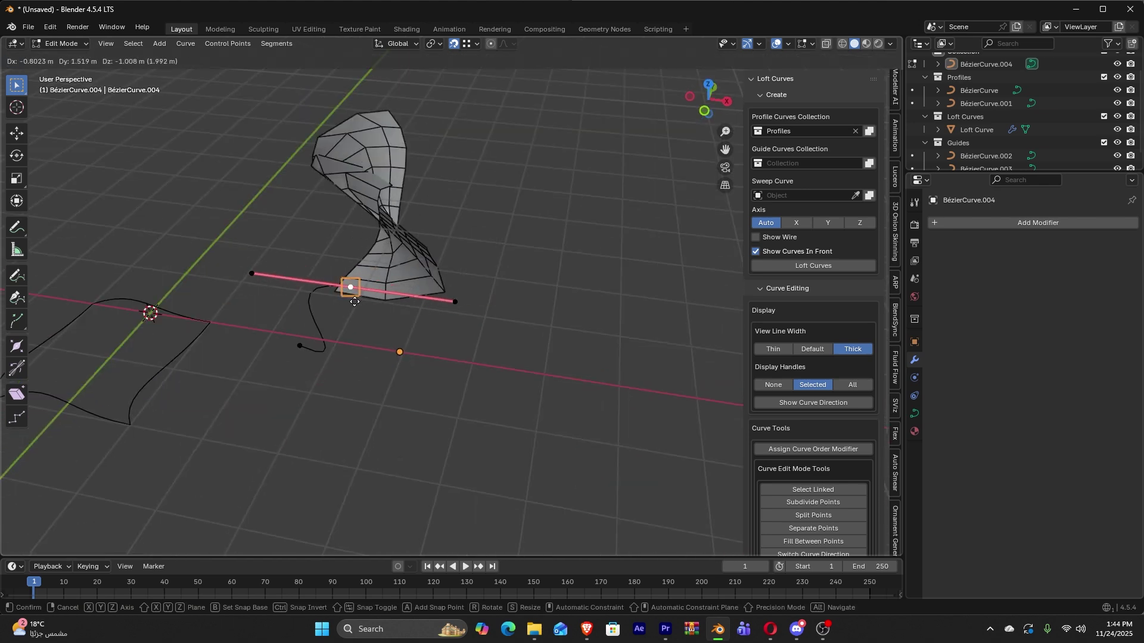
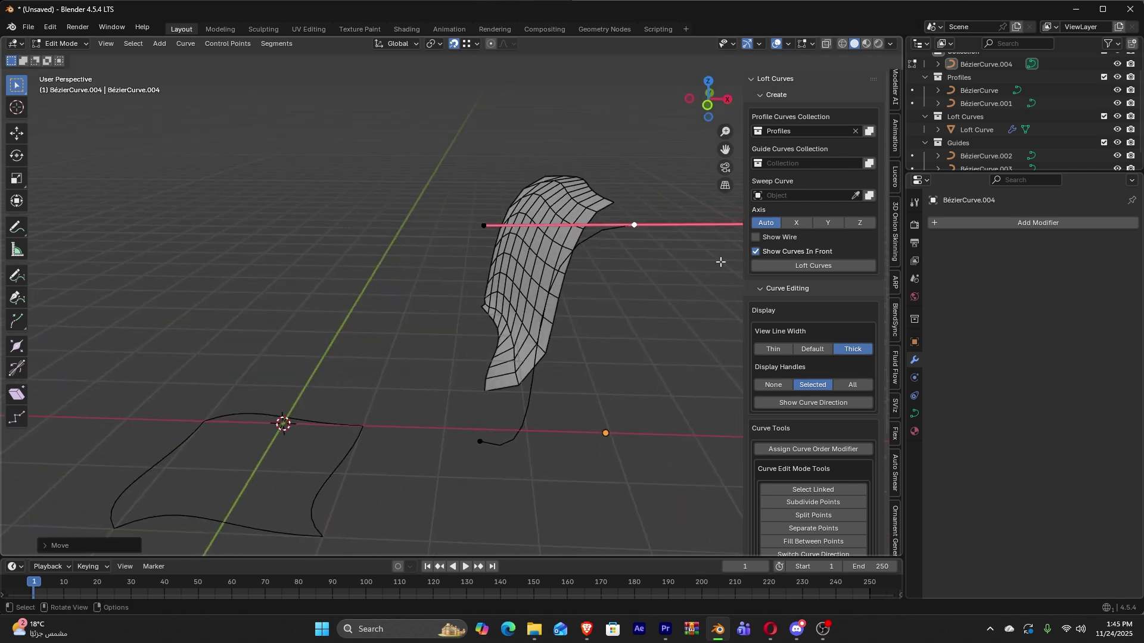
Confirm the handle move and orbit around the loft surface.
left_click(271, 373)
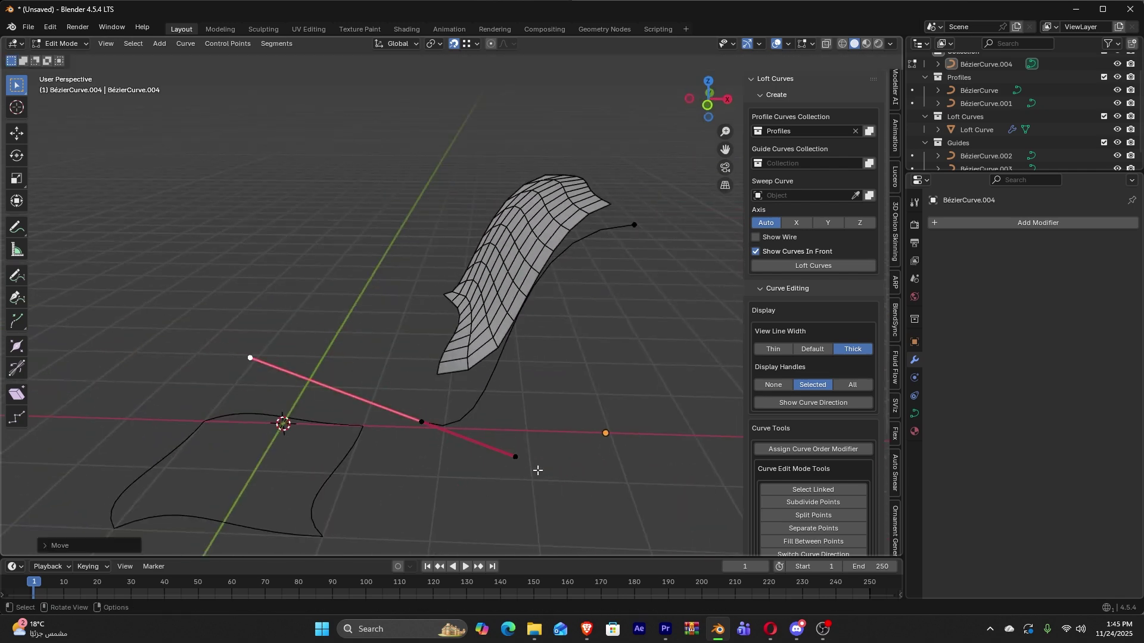
mouse_move(537, 467)
middle_mouse_down()
mouse_move(485, 409)
mouse_move(541, 429)
mouse_move(507, 376)
mouse_move(427, 428)
mouse_move(430, 383)
middle_mouse_up()
left_click(540, 382)
Select a profile control point and pull its handle to reshape the surface.
key("Tab")
key("g")
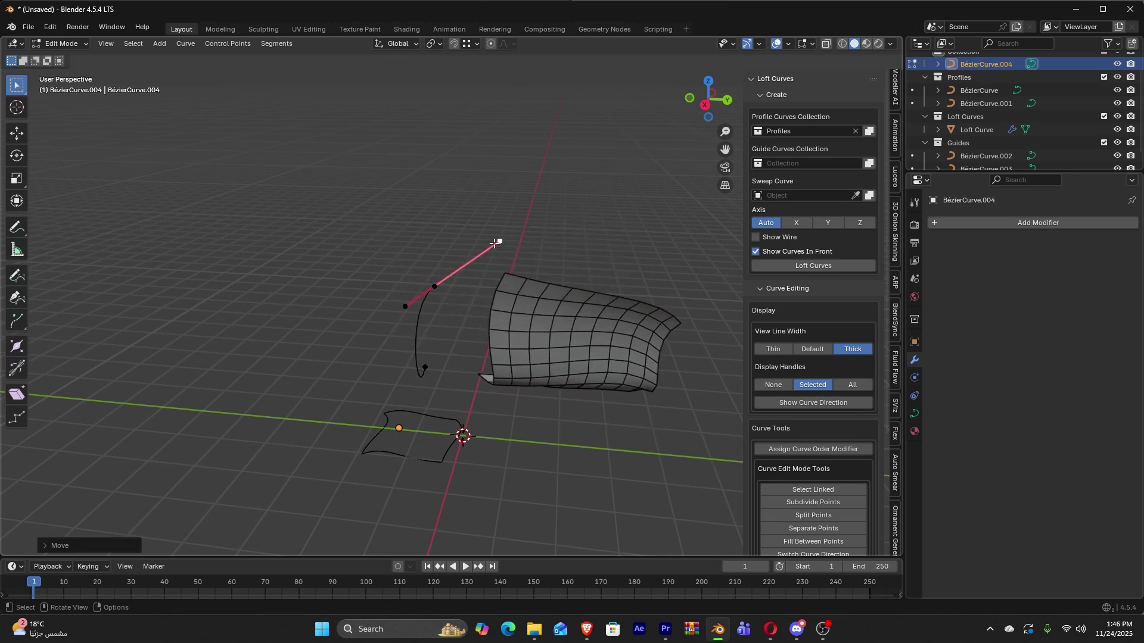
left_click(437, 282)
key("g")
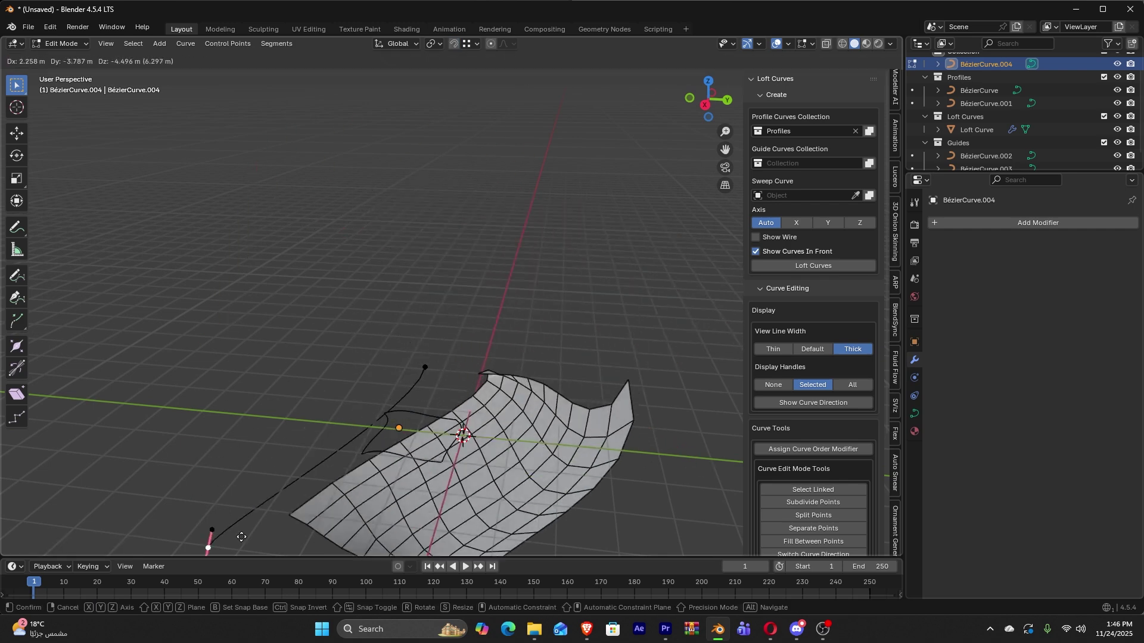
middle_click_drag(407, 194, 661, 158, "alt")
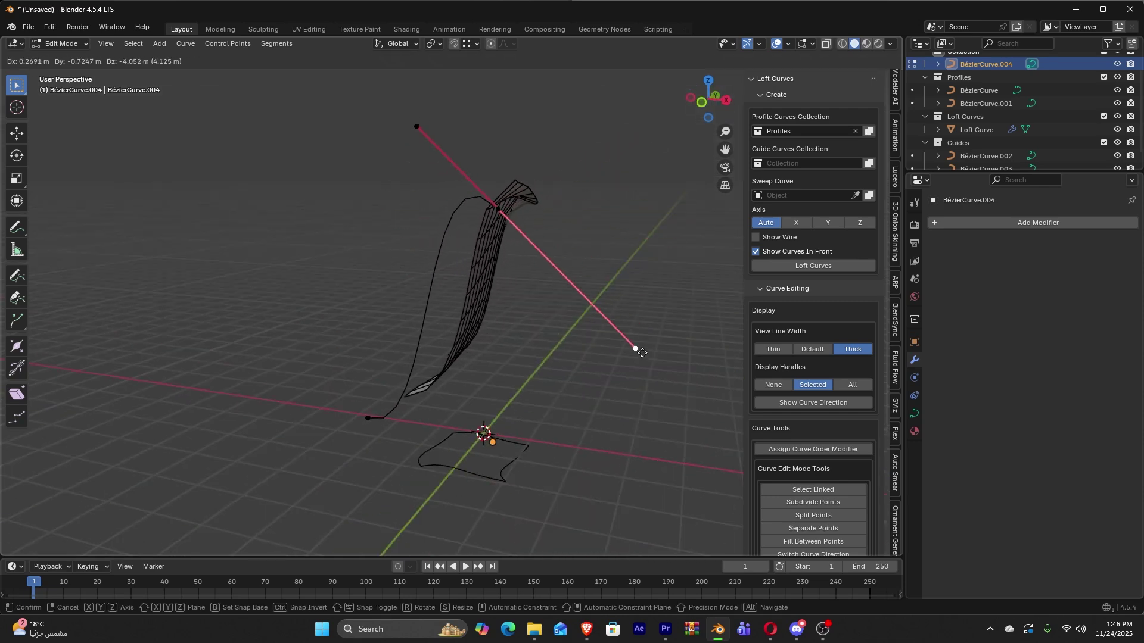
middle_click_drag(640, 351, 613, 299)
left_click(612, 299)
Select the lower profile curve and edit its points.
middle_click_drag(510, 204, 376, 356)
key("Tab")
left_click(376, 356)
left_click(291, 441)
key("Tab")
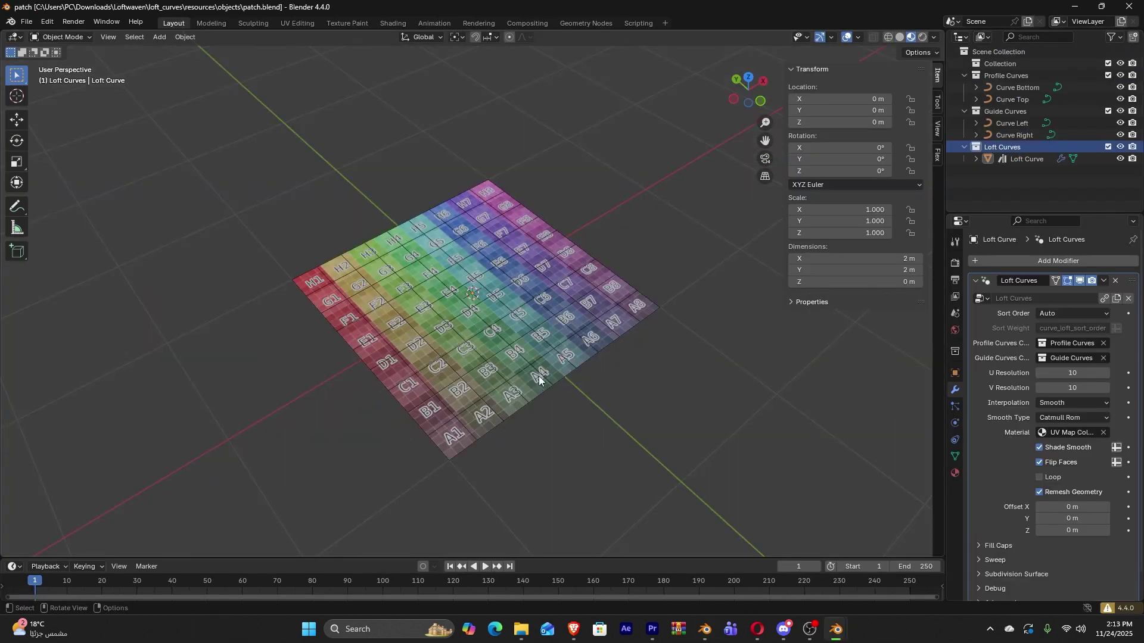
Orbit around the swept tube and then the circular hourglass loft.
middle_click_drag(539, 375, 507, 428)
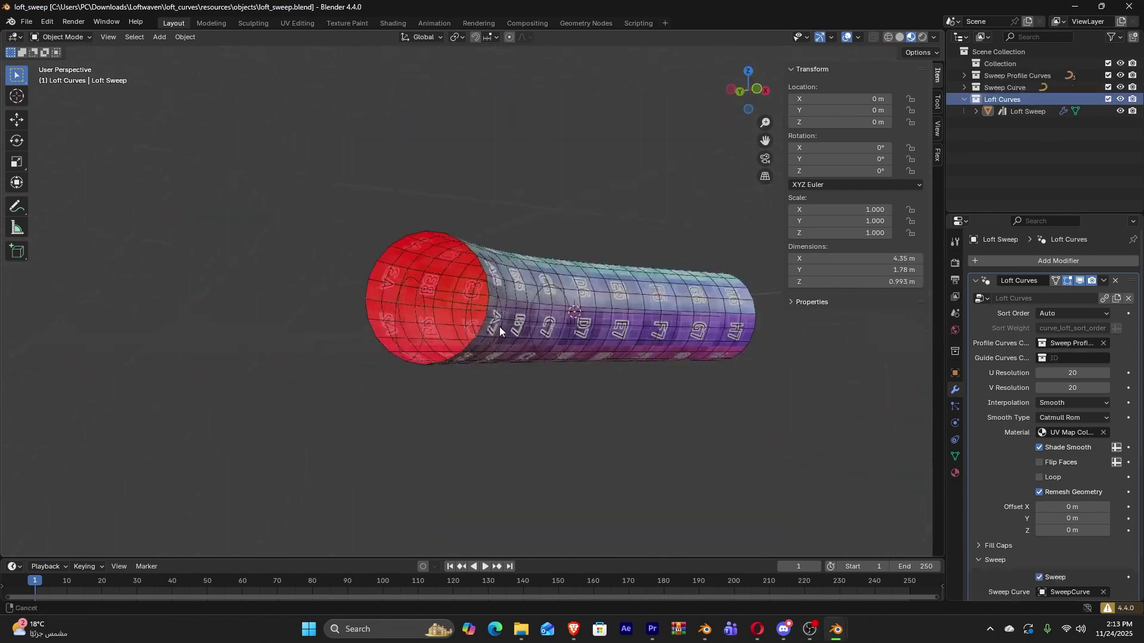
middle_click_drag(491, 344, 550, 342)
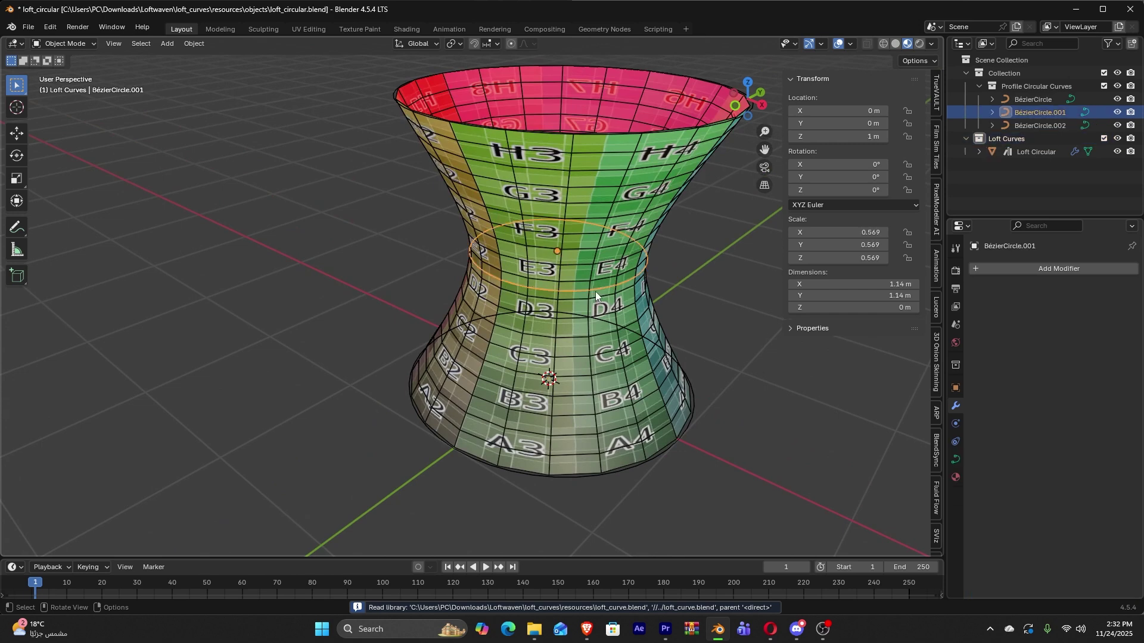
middle_click_drag(596, 291, 680, 268)
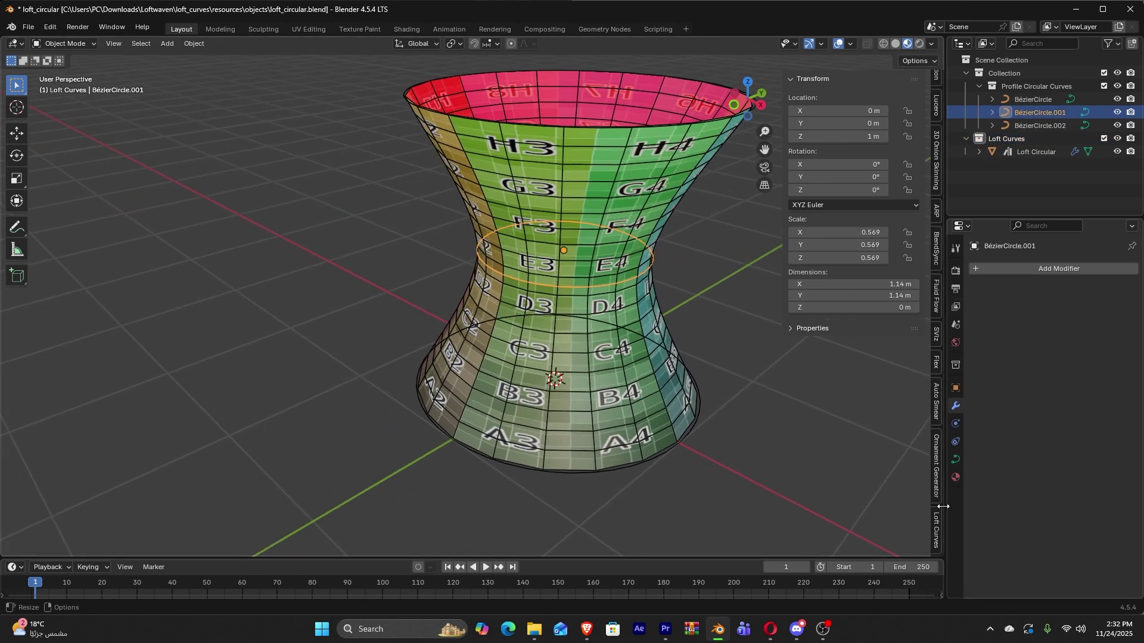
Set the loft's Profile Curves Collection to Profile Circular Curves.
left_click(937, 529)
left_click(1037, 91)
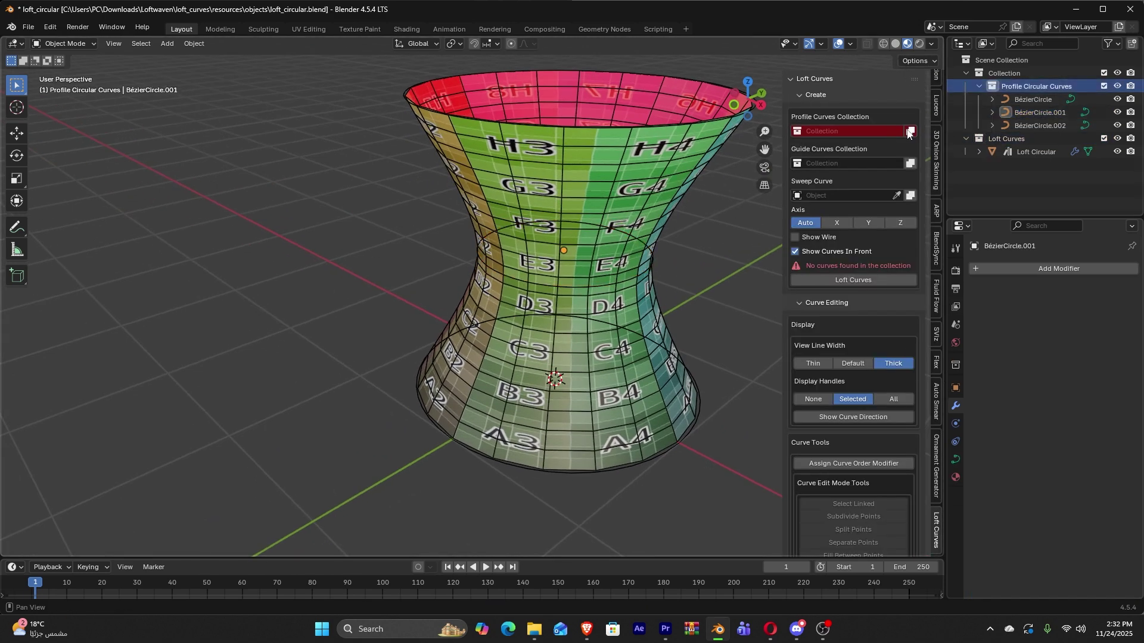
middle_click_drag(616, 296, 742, 223)
left_click(895, 132)
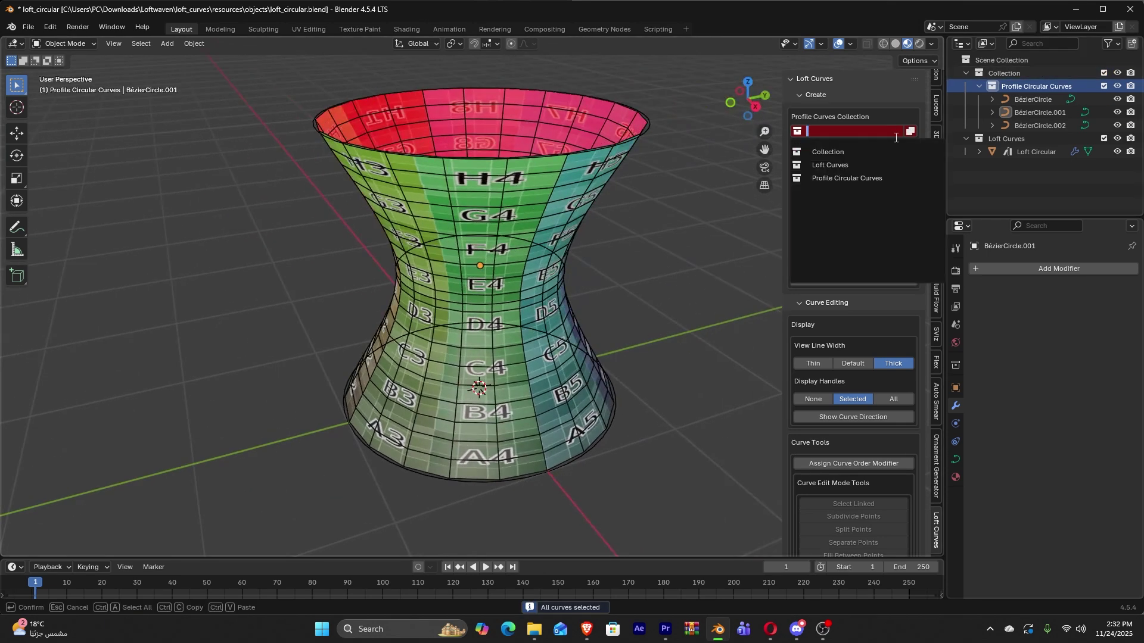
left_click(899, 178)
Select BézierCircle.001 and scale it down to narrow the waist.
left_click(874, 164)
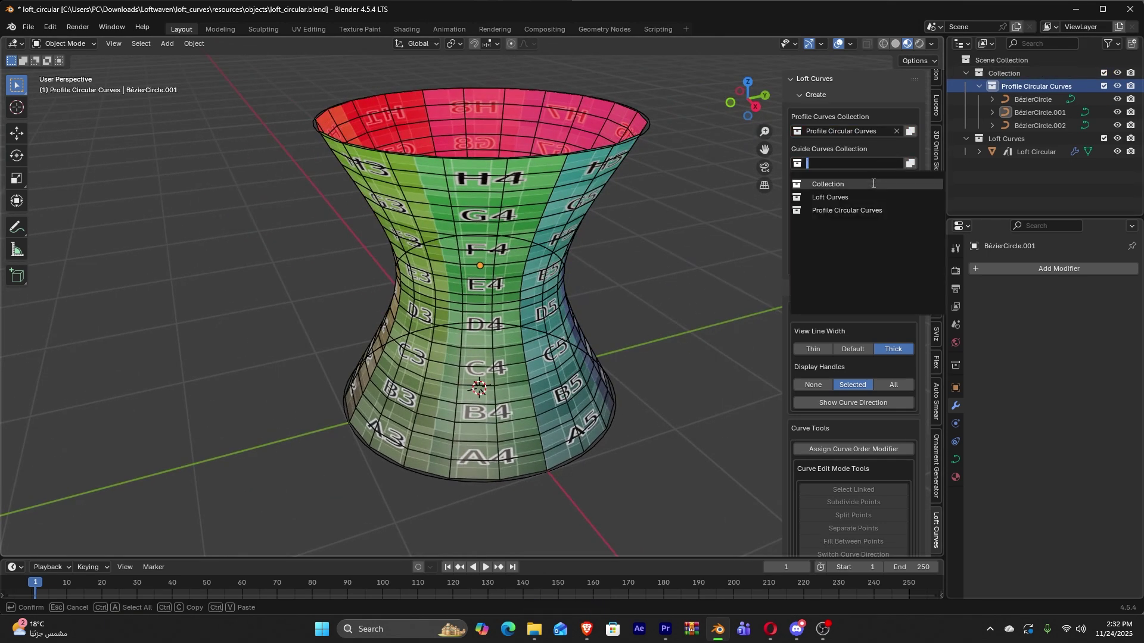
middle_click_drag(800, 196, 900, 129, "shift")
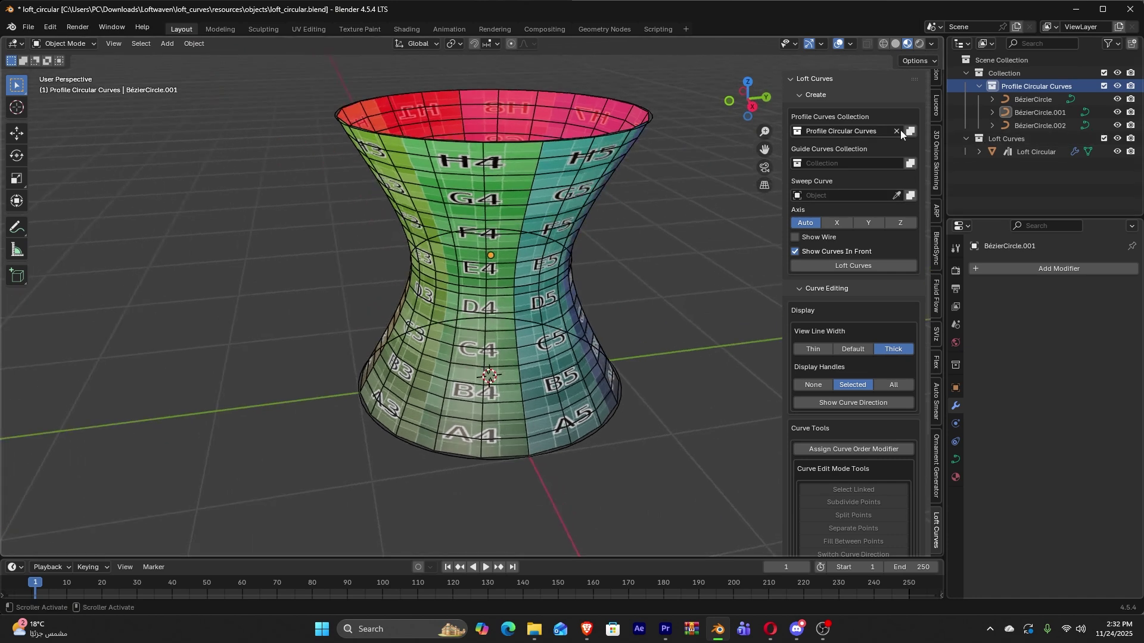
left_click(1043, 110)
scroll(867, 362, "down", 4)
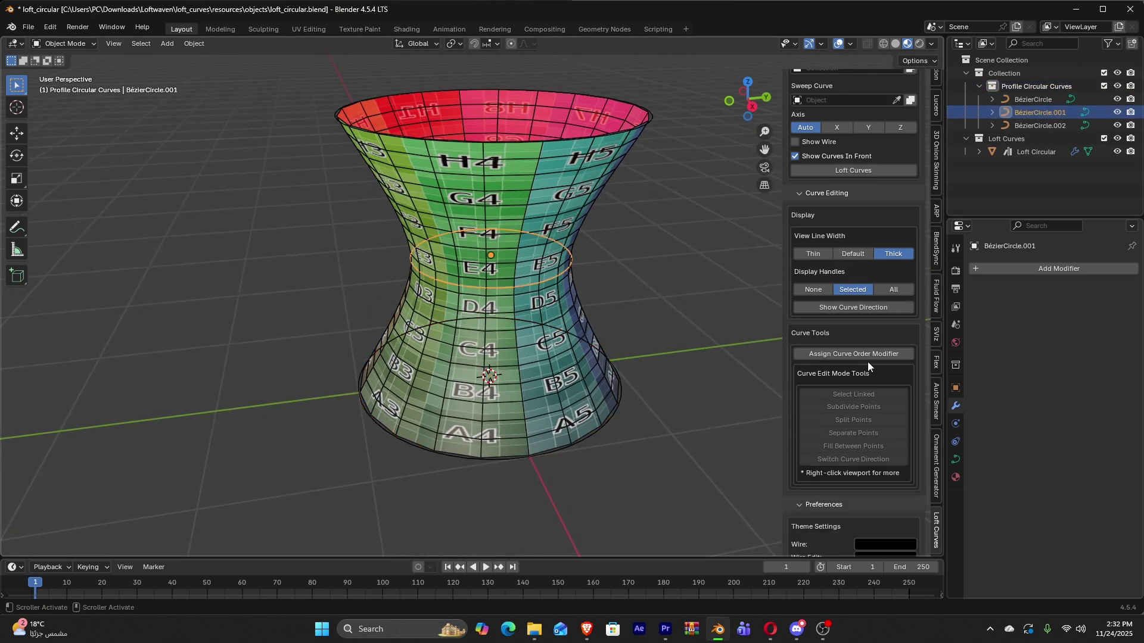
key("s")
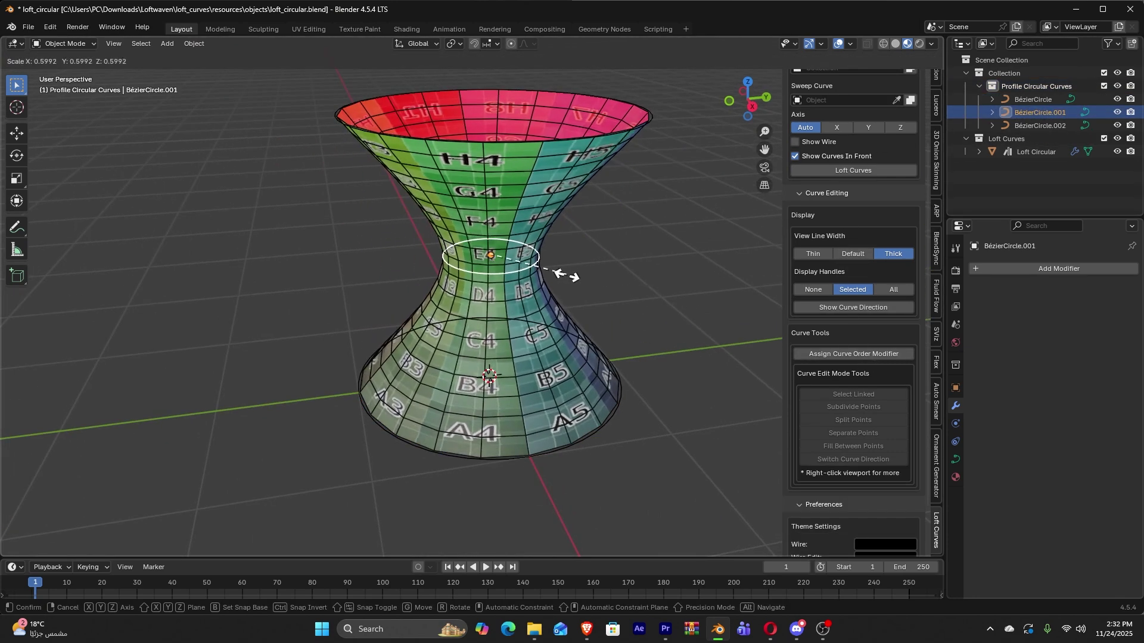
Select Loft Circular and drag its Offset X/Y fields to shift it sideways.
left_click(577, 273)
left_click(579, 266)
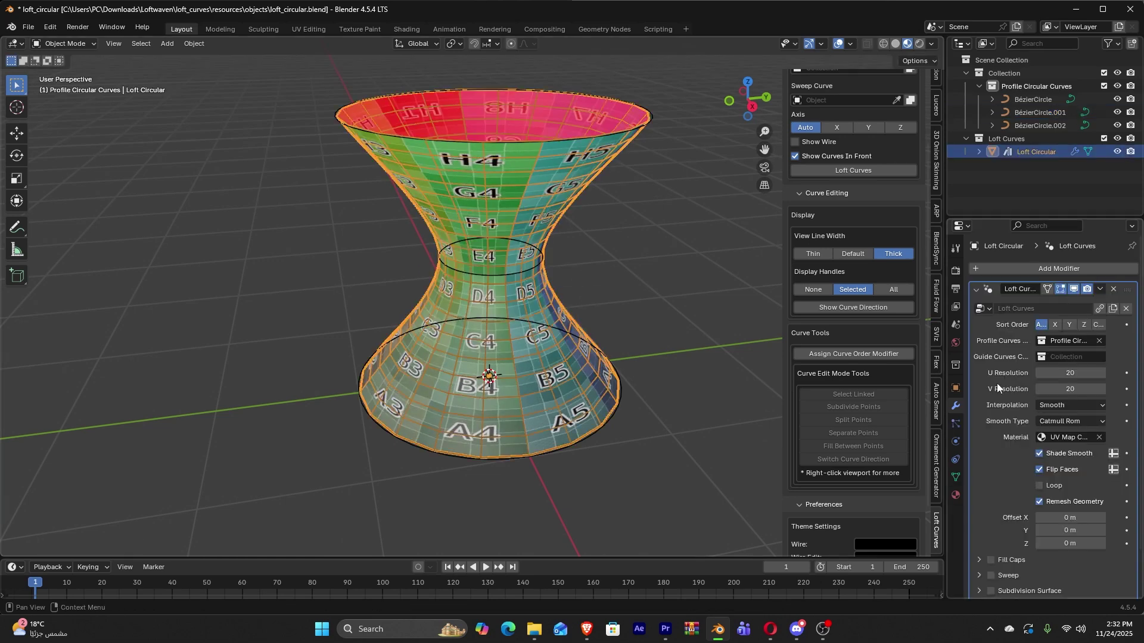
scroll(1019, 420, "down", 2)
left_click_drag(1042, 468, 1069, 481)
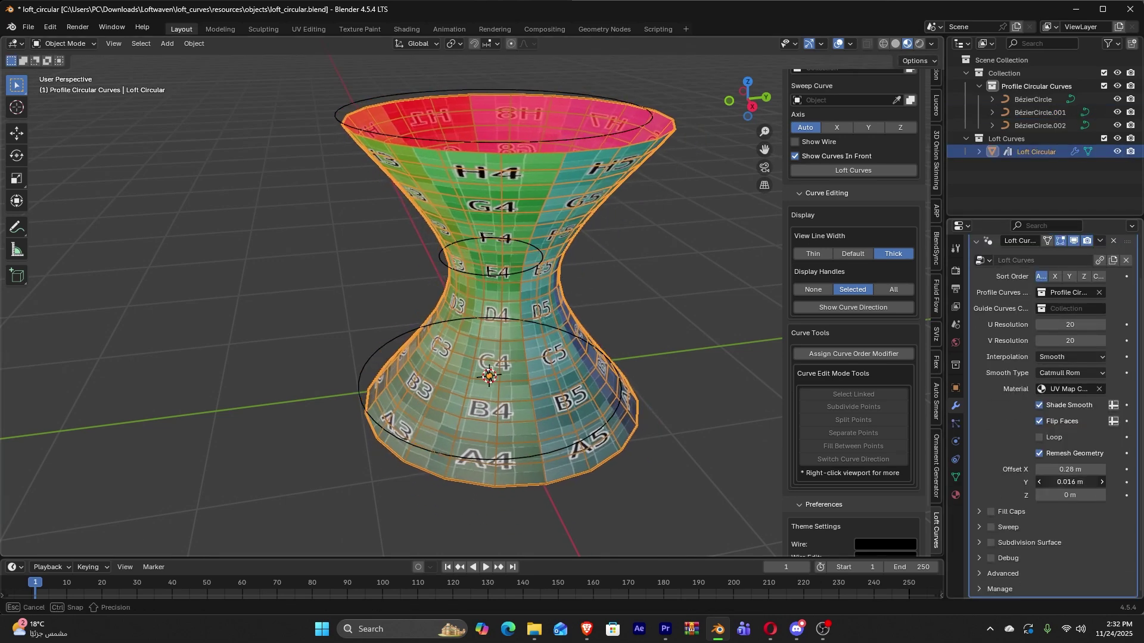
left_click_drag(1069, 482, 1099, 481)
Select BézierCircle.001 and scale it back up.
middle_click_drag(451, 374, 460, 312)
left_click(331, 264)
key("s")
left_click(354, 268)
In Top view, move BézierCircle.001's handles inward into a wavy, star-like outline.
key("Tab")
left_click_drag(354, 267, 358, 268)
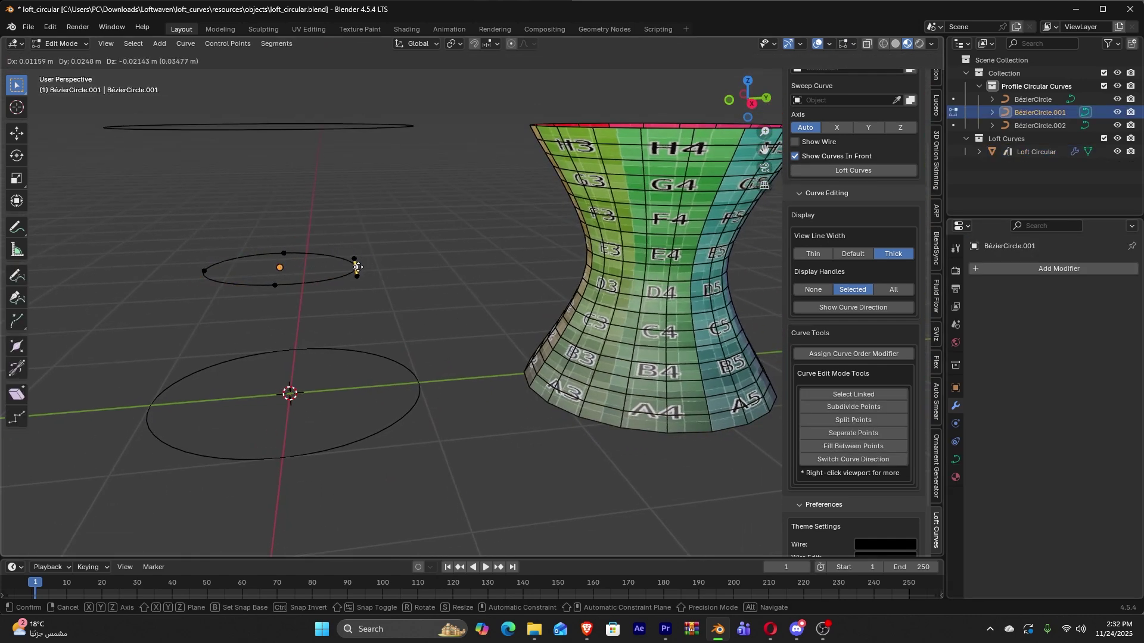
mouse_move(358, 268)
middle_mouse_down()
mouse_move(394, 302)
mouse_move(443, 266)
middle_mouse_up()
key("grave")
left_click(460, 246)
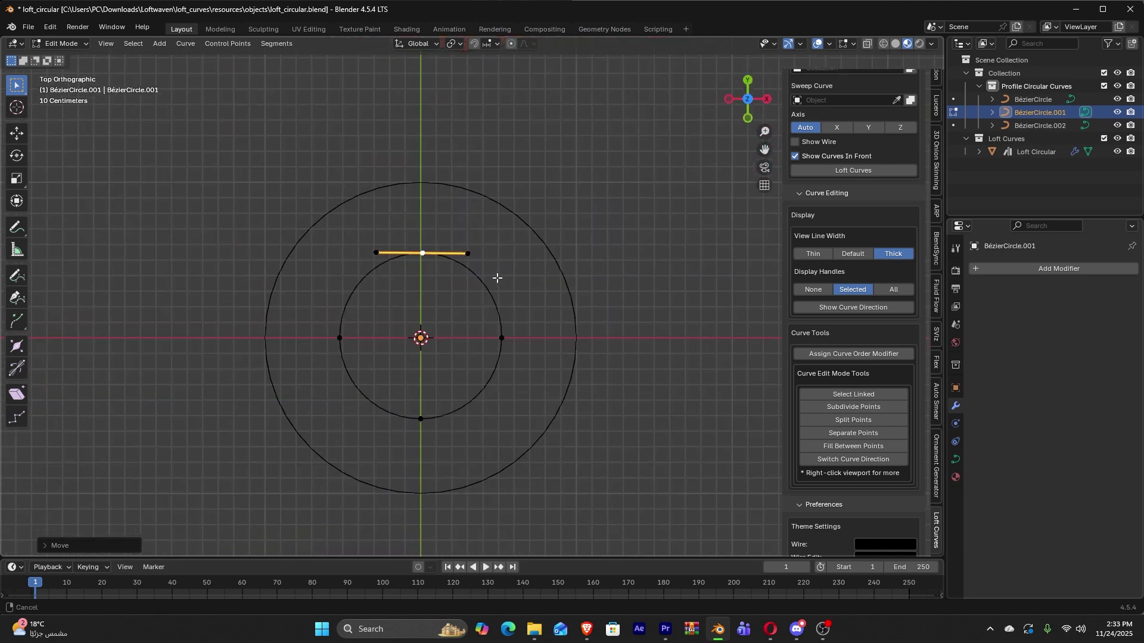
key("g")
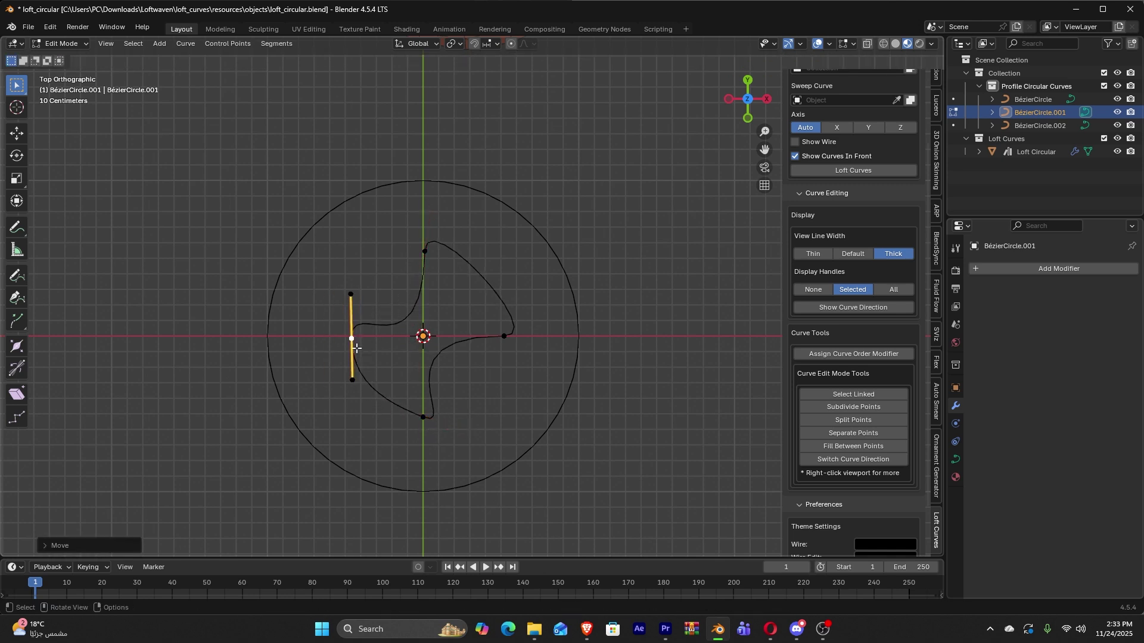
mouse_move(476, 394)
middle_mouse_down()
mouse_move(371, 233)
mouse_move(421, 228)
middle_mouse_up()
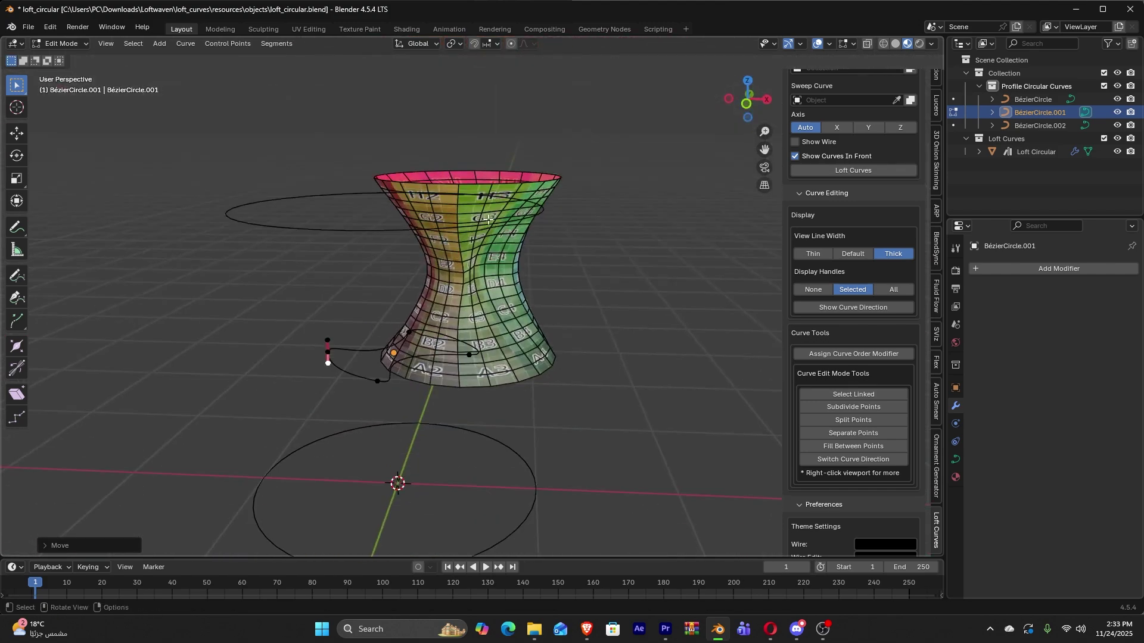
key("Tab")
left_click(432, 229)
Select the top profile circle and set the loft axis to X.
left_click(294, 205)
mouse_move(293, 205)
middle_mouse_down()
mouse_move(513, 418)
mouse_move(606, 263)
middle_mouse_up()
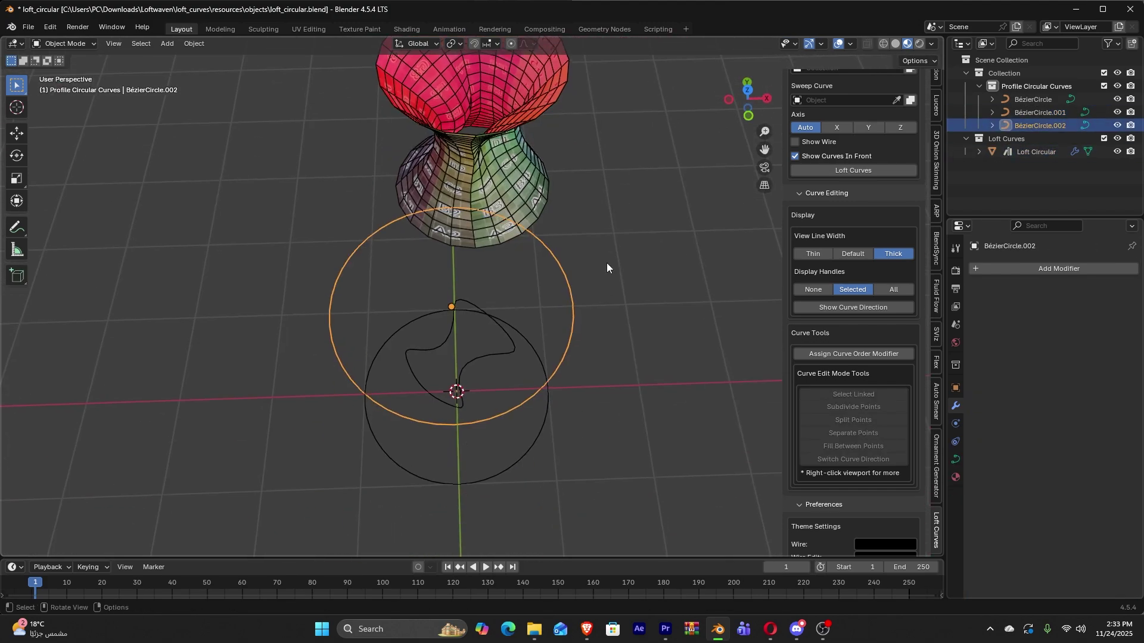
left_click_drag(787, 268, 678, 268)
scroll(817, 201, "up", 2)
left_click(770, 223)
Move a top-circle handle and assign it a Custom Loft Order modifier.
key("Tab")
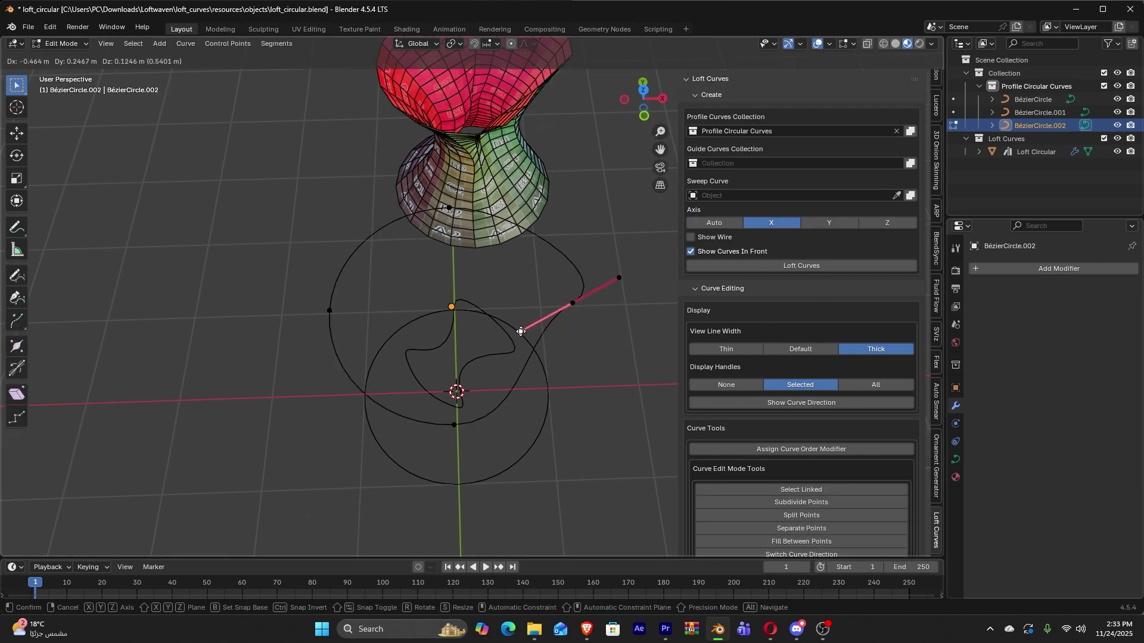
left_click(521, 331)
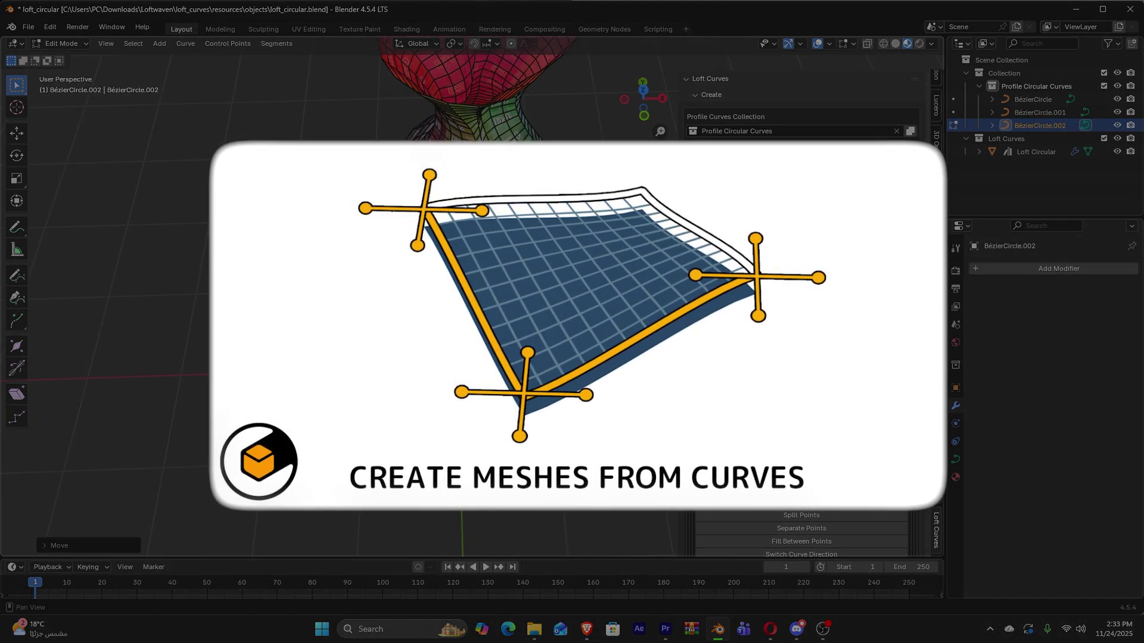
scroll(786, 358, "down", 3)
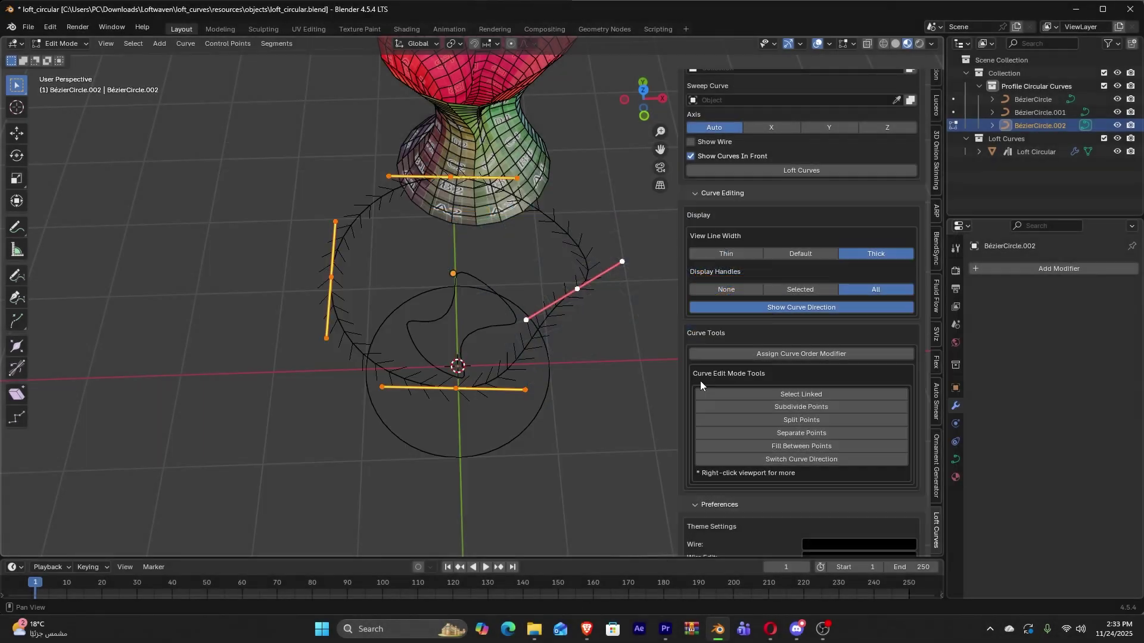
left_click(795, 353)
scroll(795, 358, "down", 2)
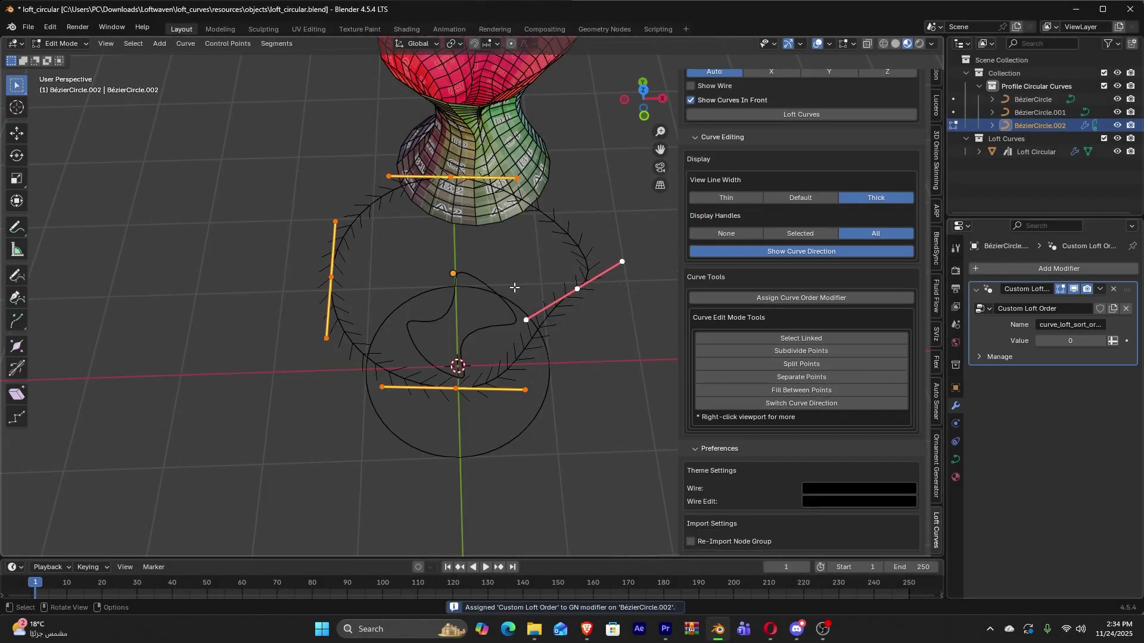
middle_click_drag(514, 286, 554, 295)
In Top view, move the bottom handle of BézierCircle.002 inward.
left_click_drag(567, 306, 536, 295)
middle_click_drag(537, 295, 340, 214)
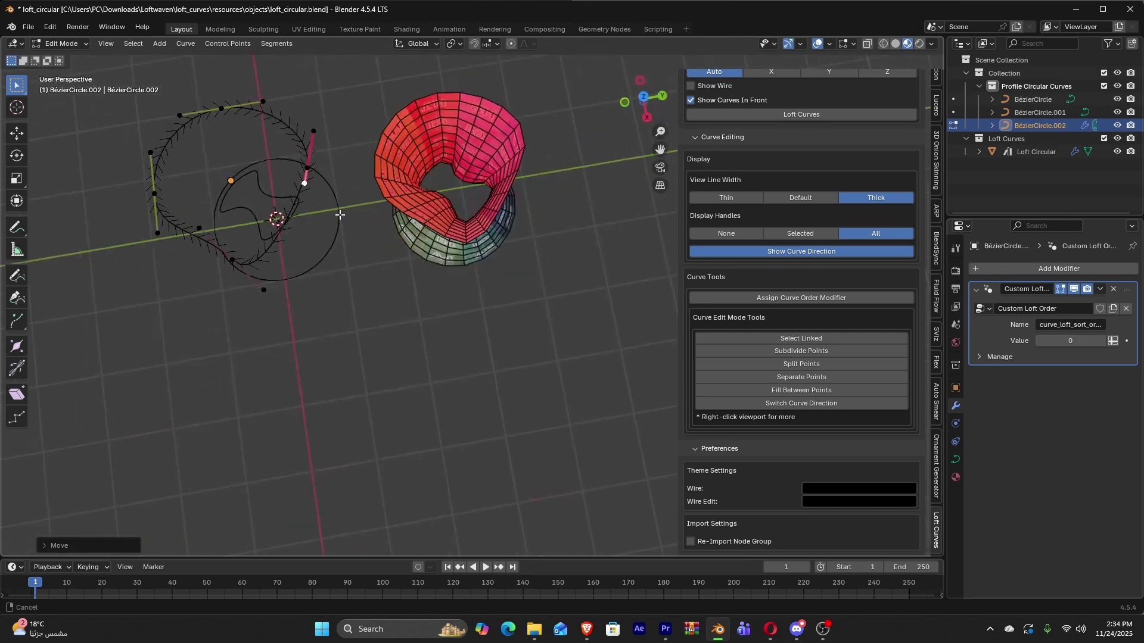
key("KP_7")
middle_click_drag(359, 308, 451, 259, "shift")
key("g")
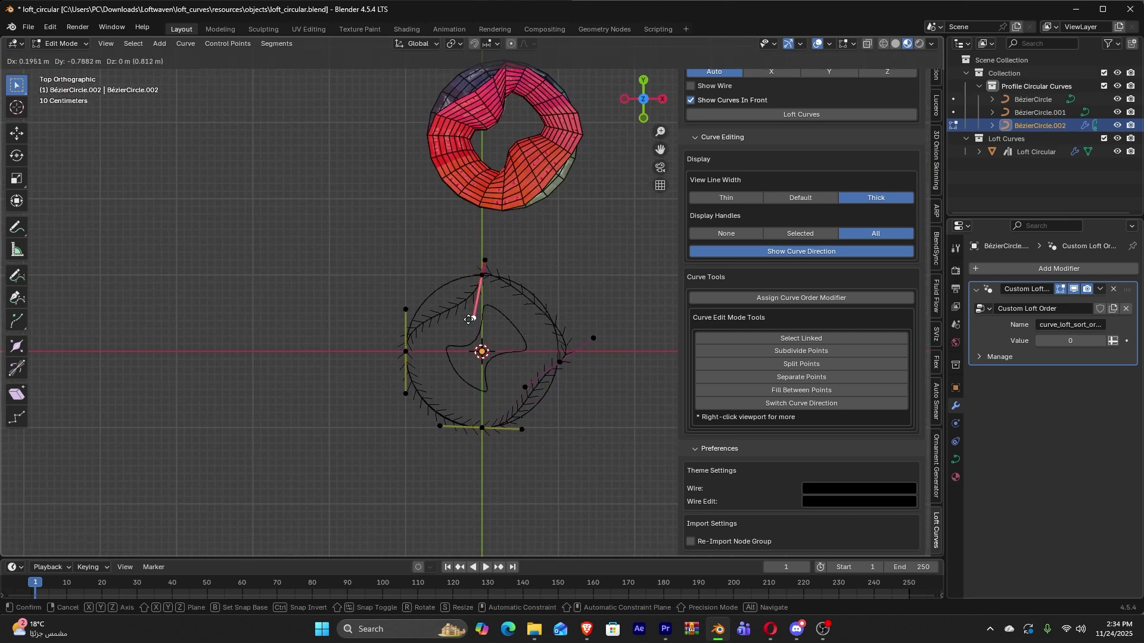
key("g")
left_click(428, 426)
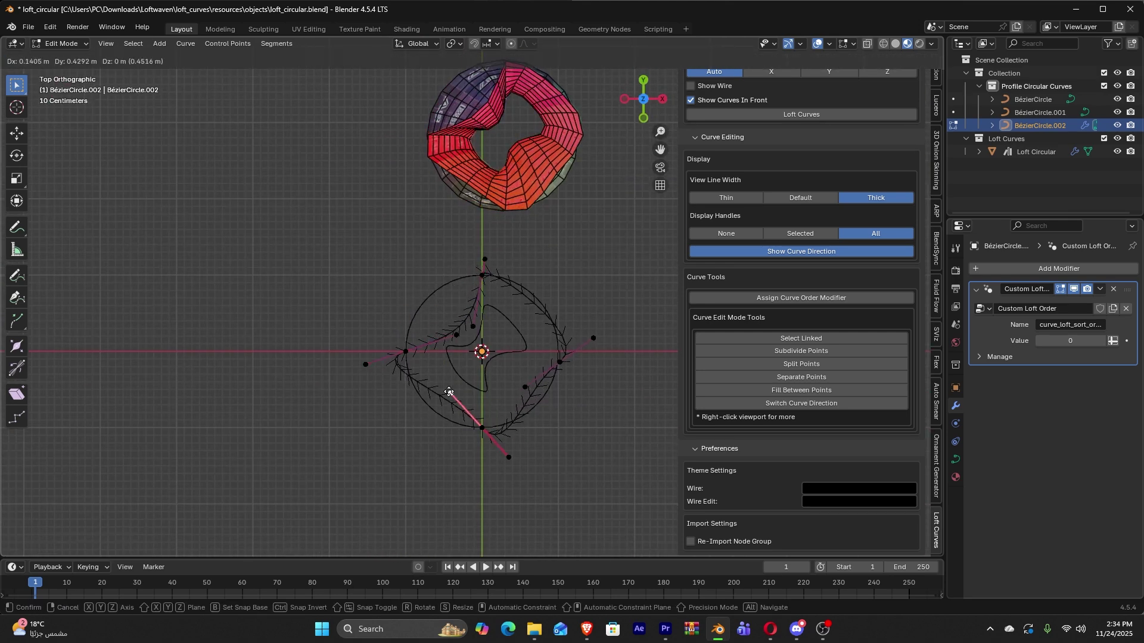
Pull more handles inward toward the centre, then lift a point along Z.
key("g")
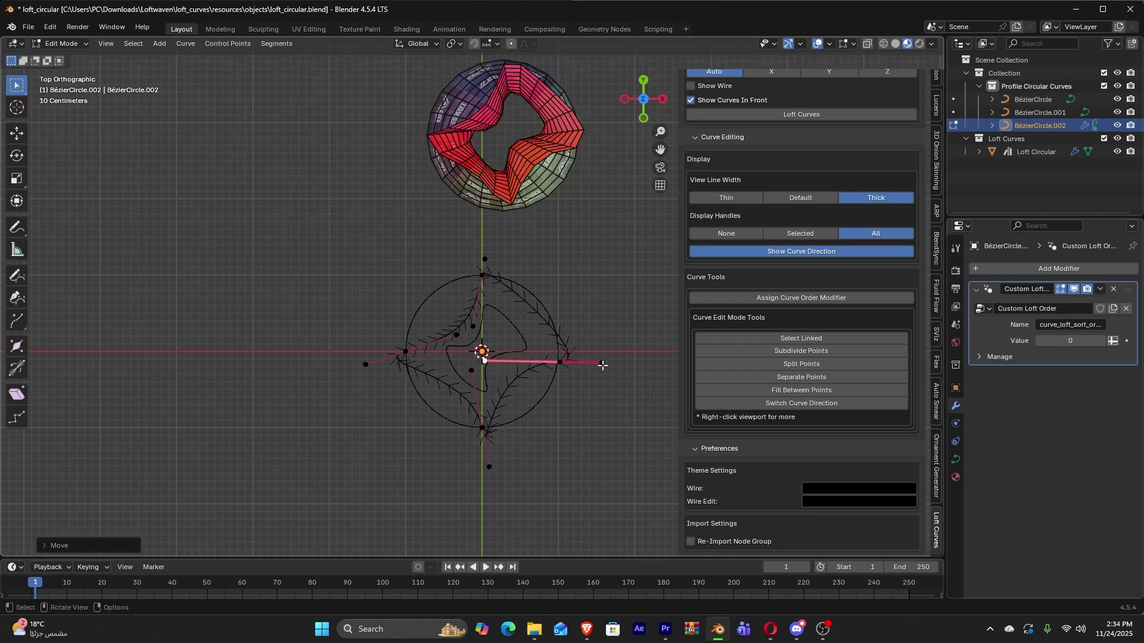
left_click(572, 360)
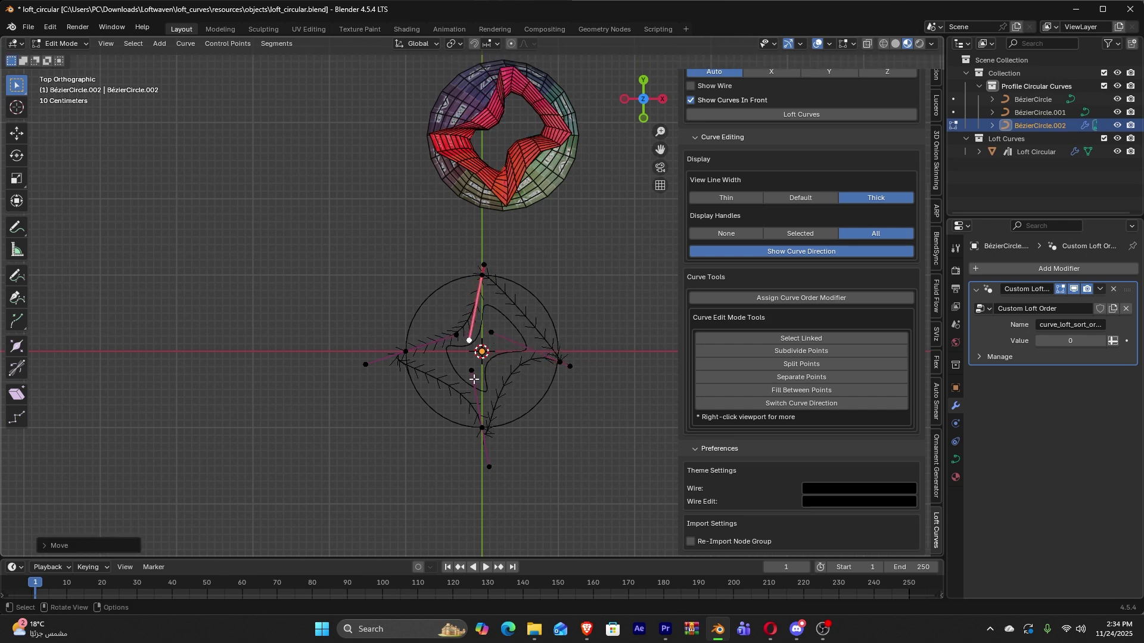
key("g")
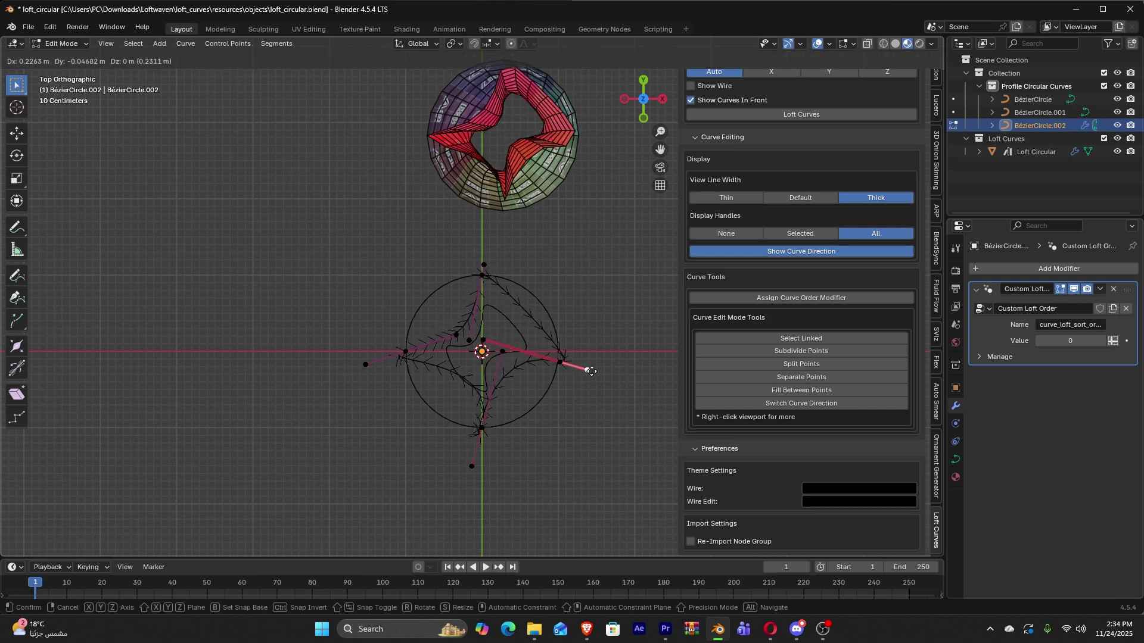
middle_click_drag(559, 364, 501, 295)
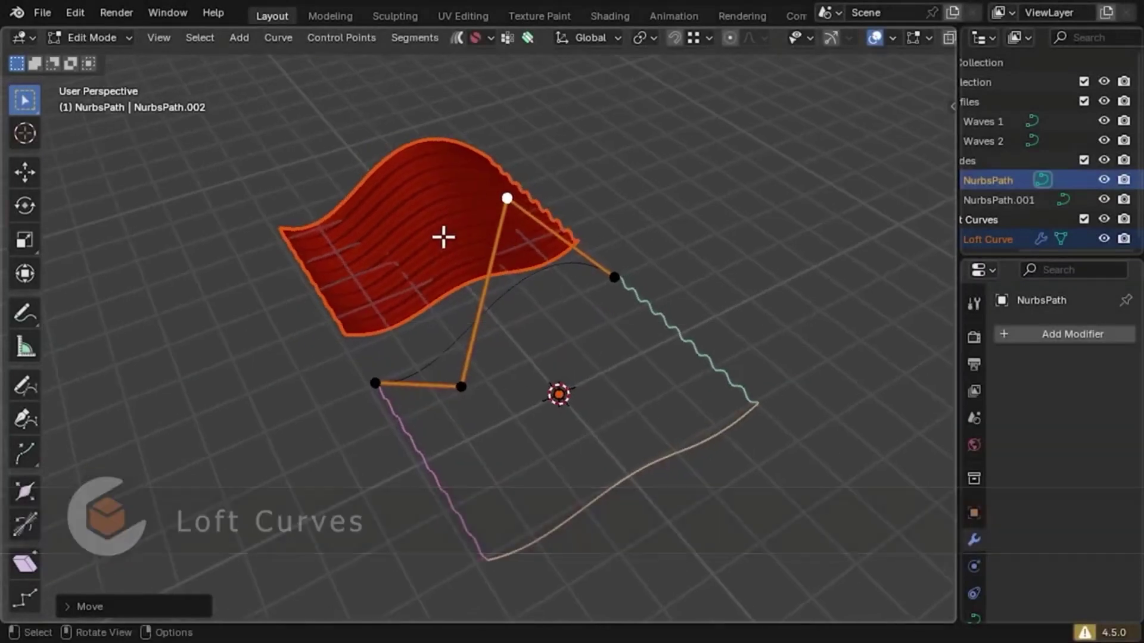
key("z")
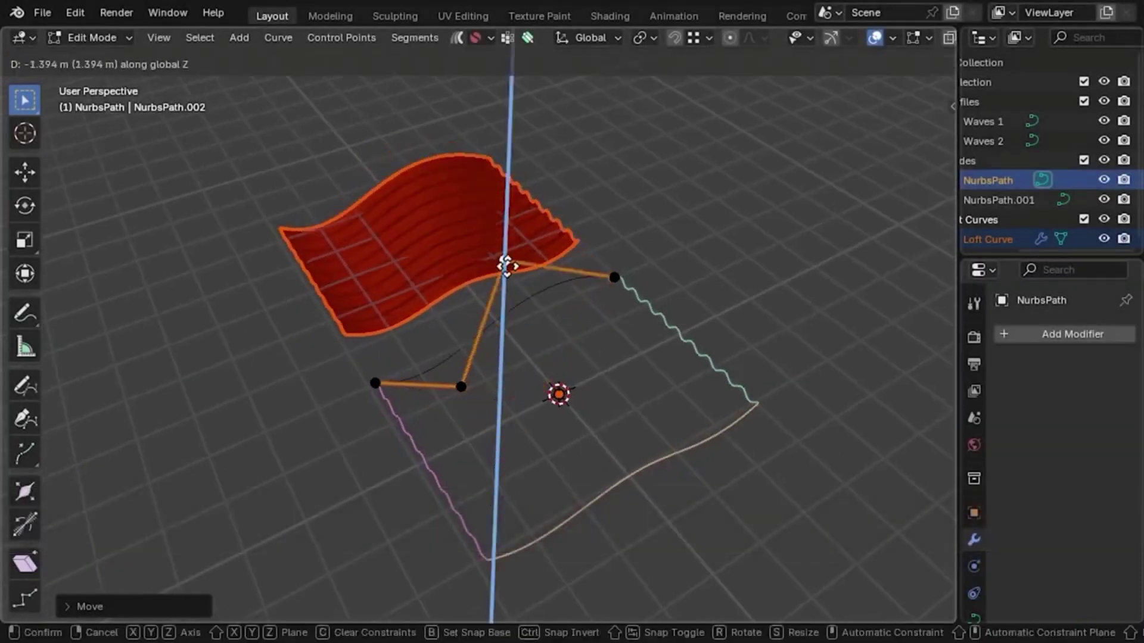